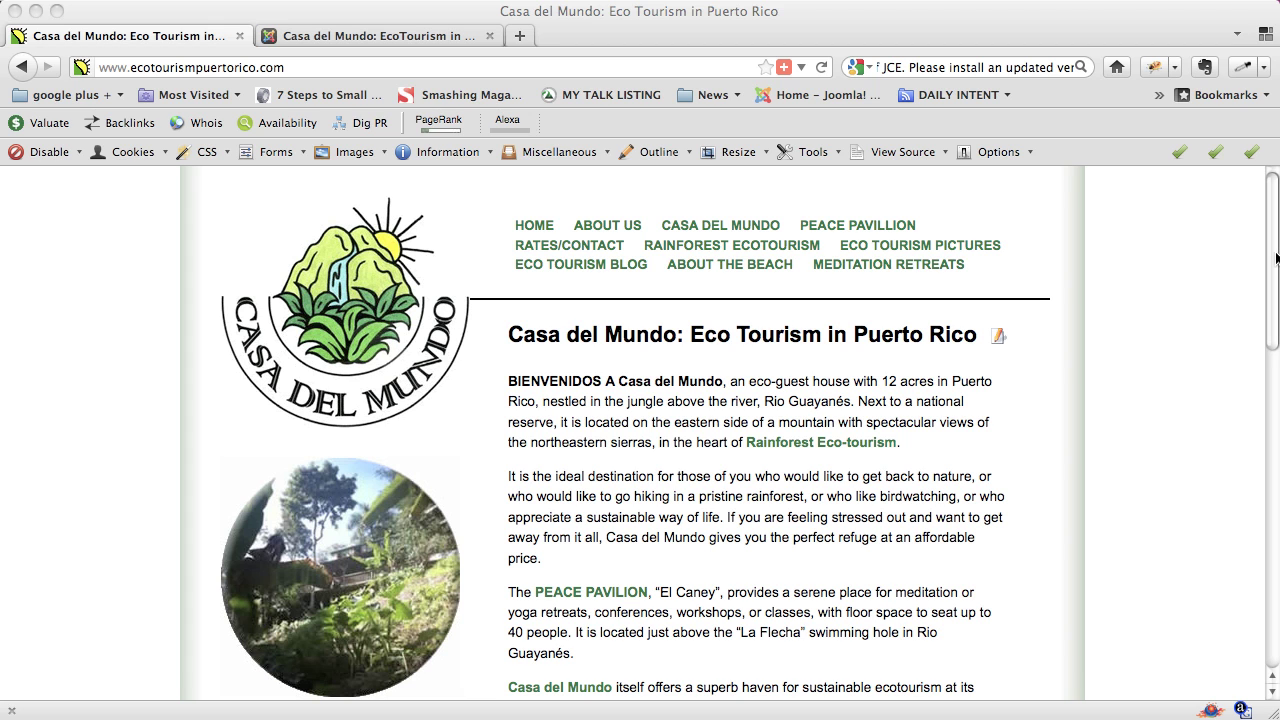
- Go to the ECO TOURISM PICTURES page from the Casa del Mundo top menu
left_click(1239, 267)
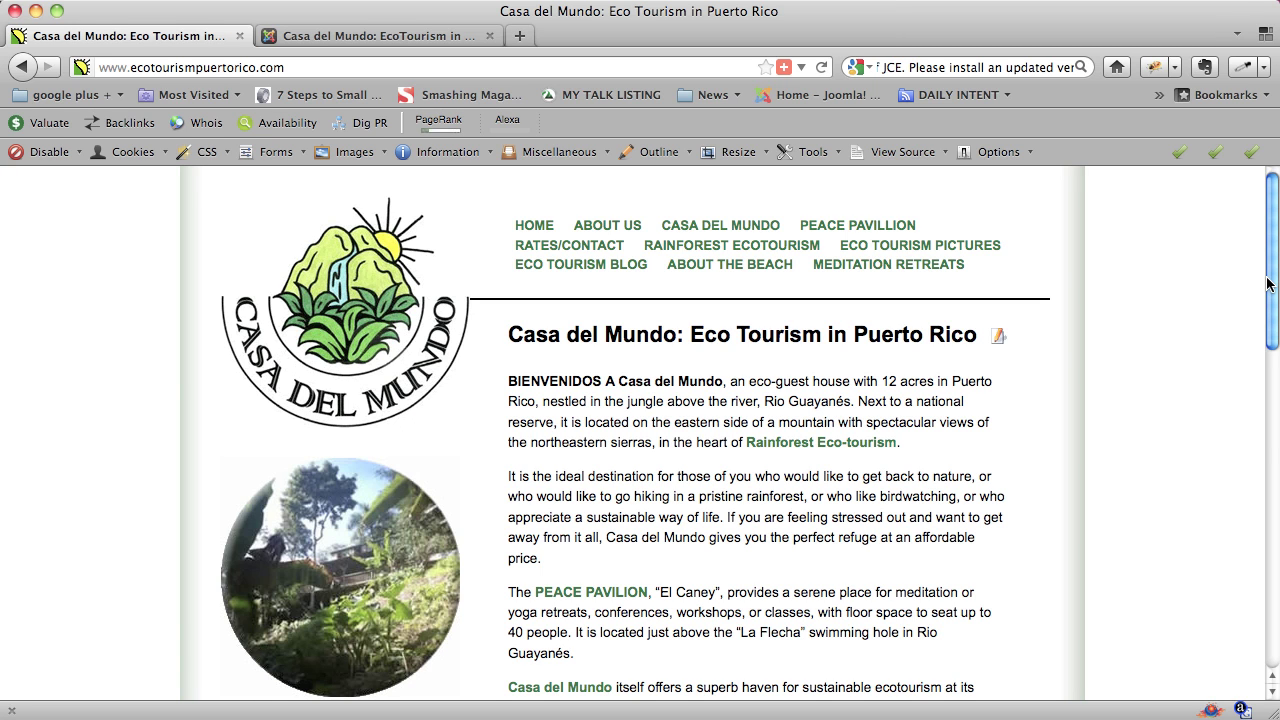
left_click_drag(1272, 285, 1272, 296)
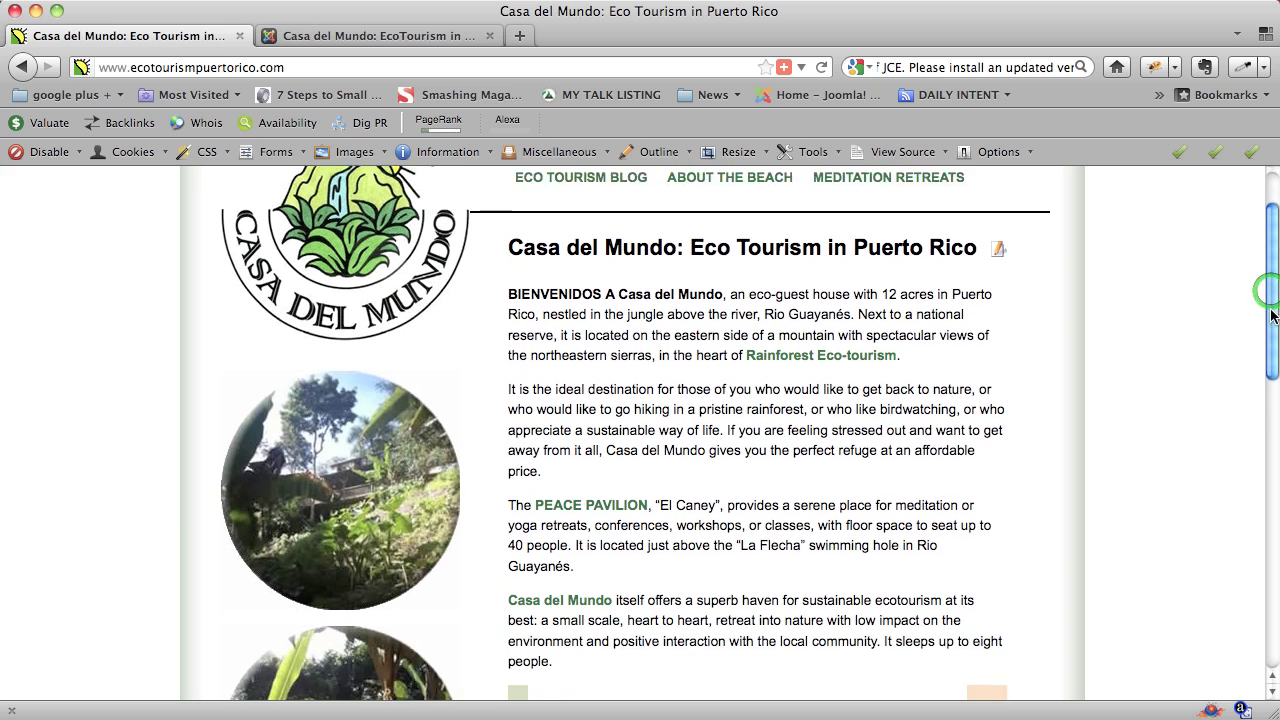
mouse_move(1272, 296)
left_mouse_down()
mouse_move(1262, 533)
mouse_move(1256, 401)
left_mouse_up()
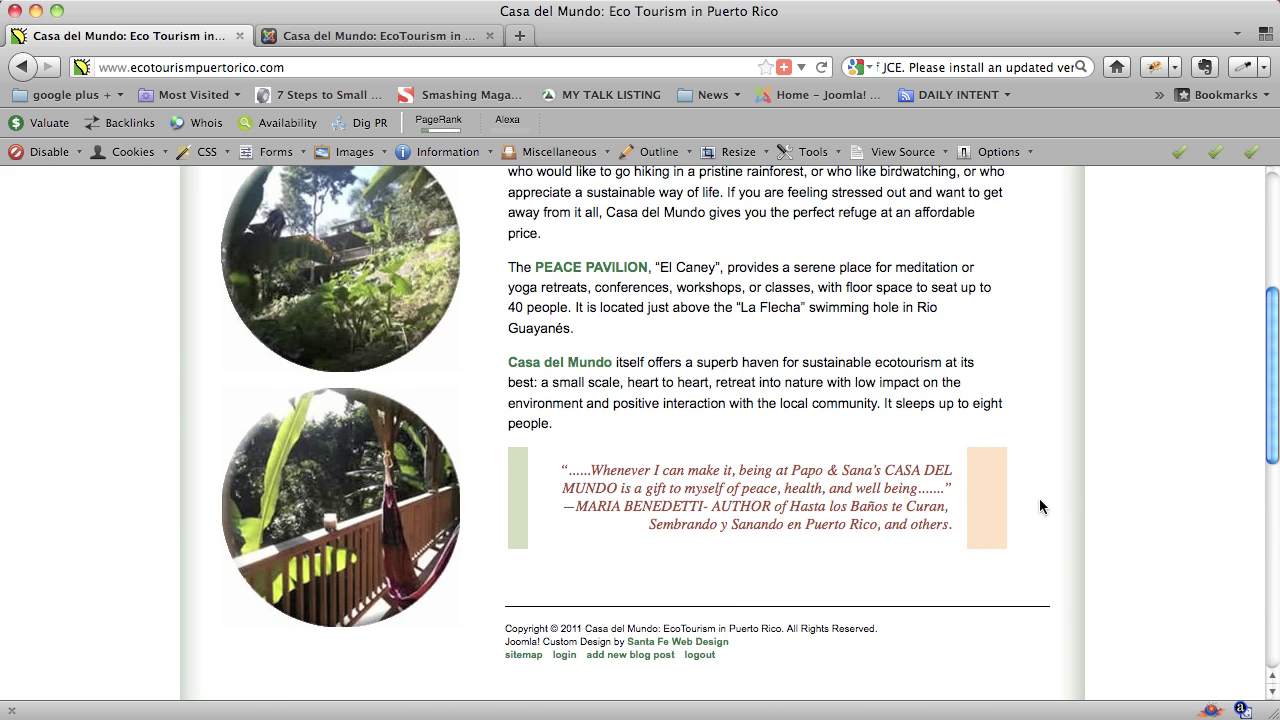
left_click_drag(1268, 390, 1266, 267)
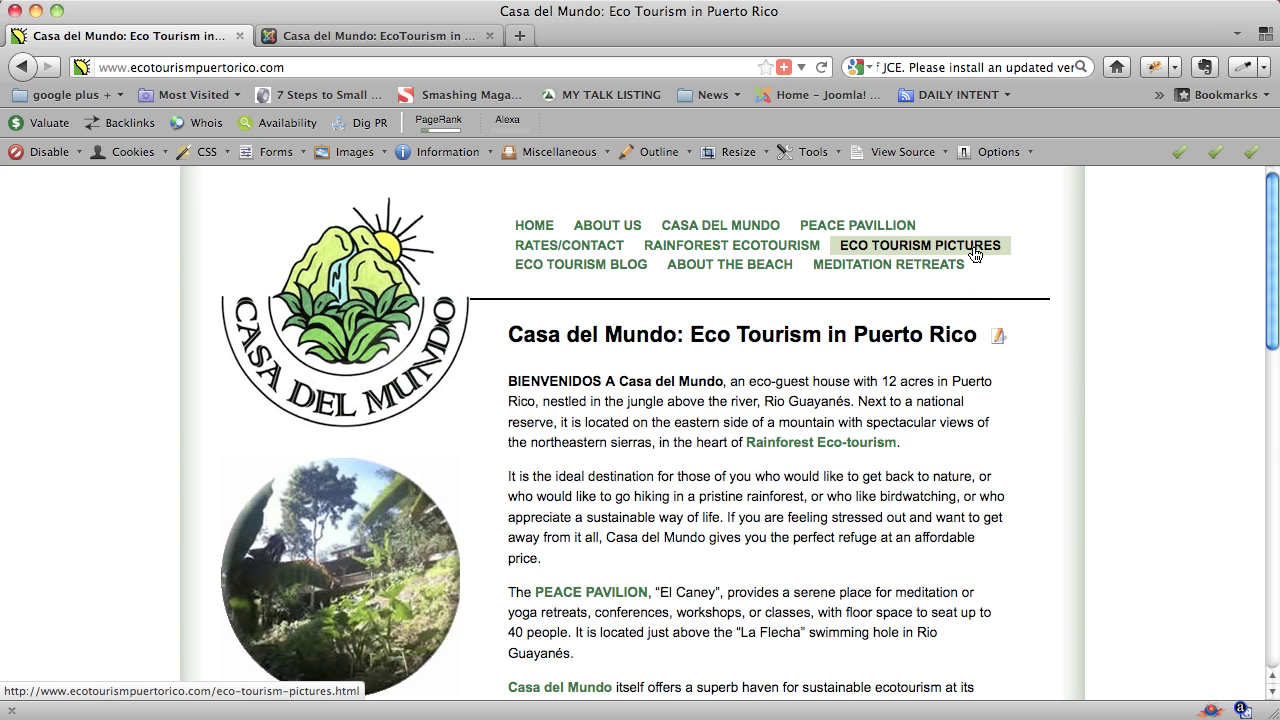
left_click(975, 253)
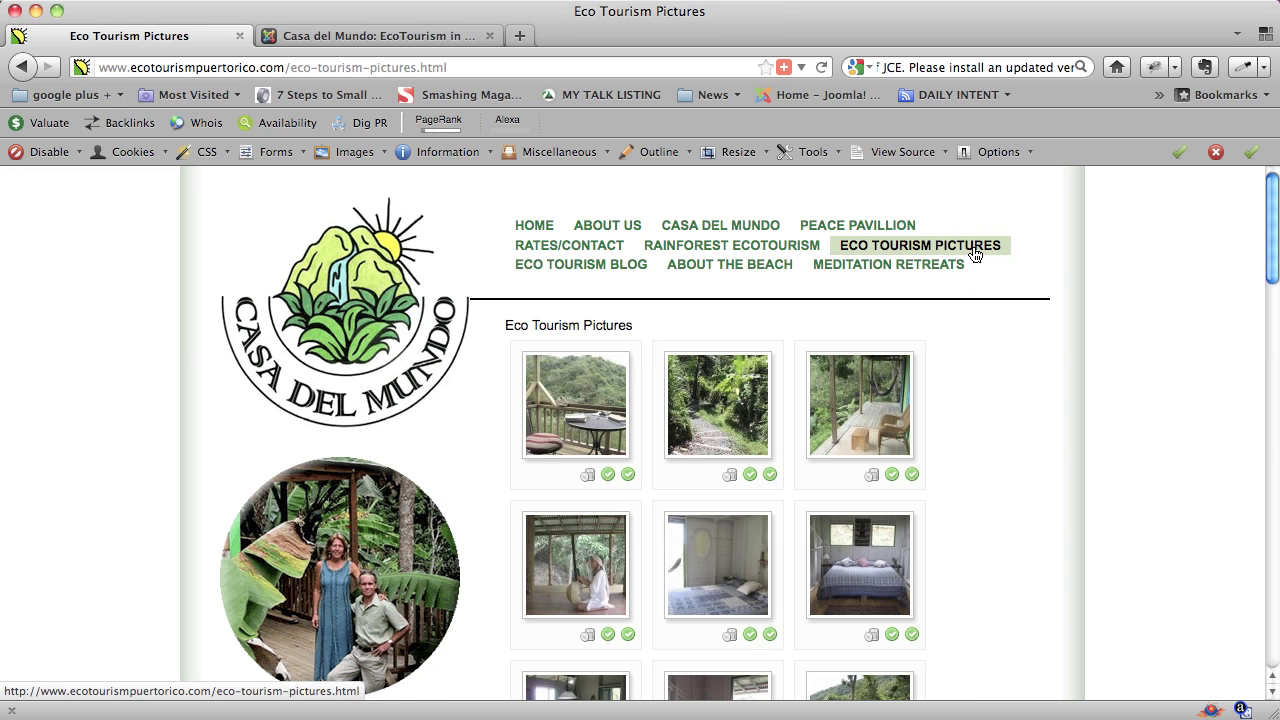
left_click_drag(646, 325, 507, 328)
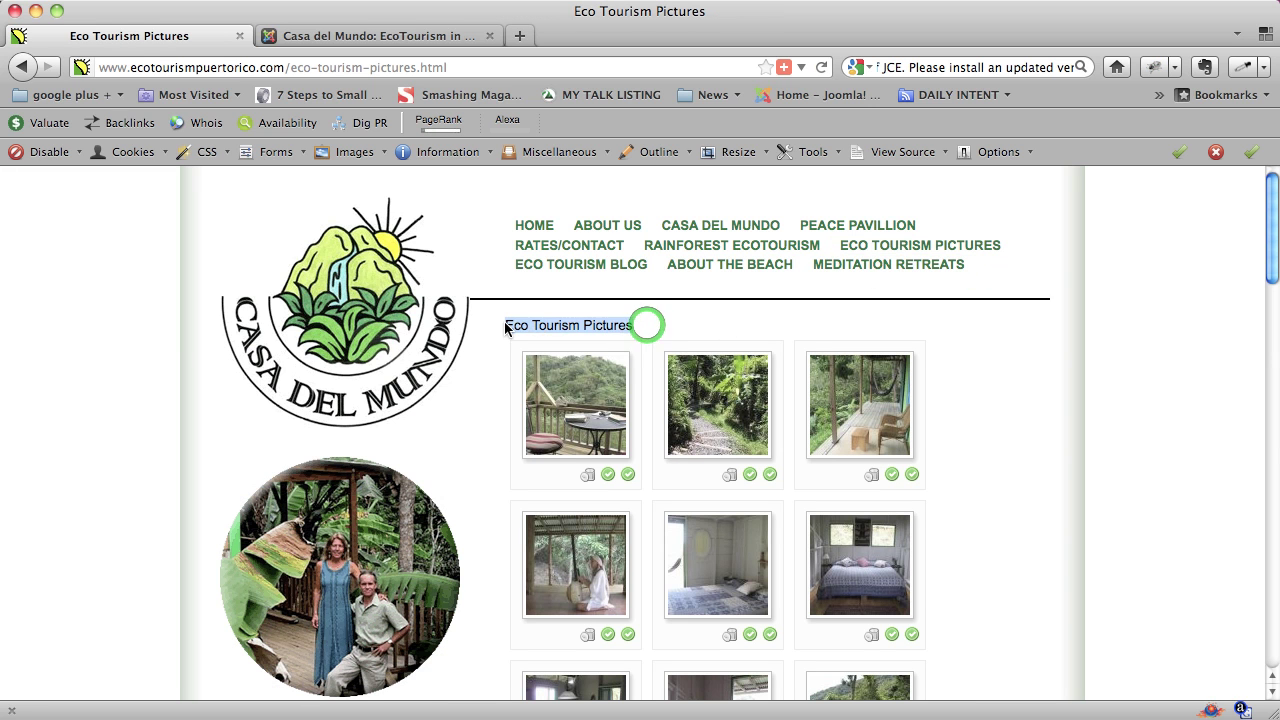
left_click(486, 382)
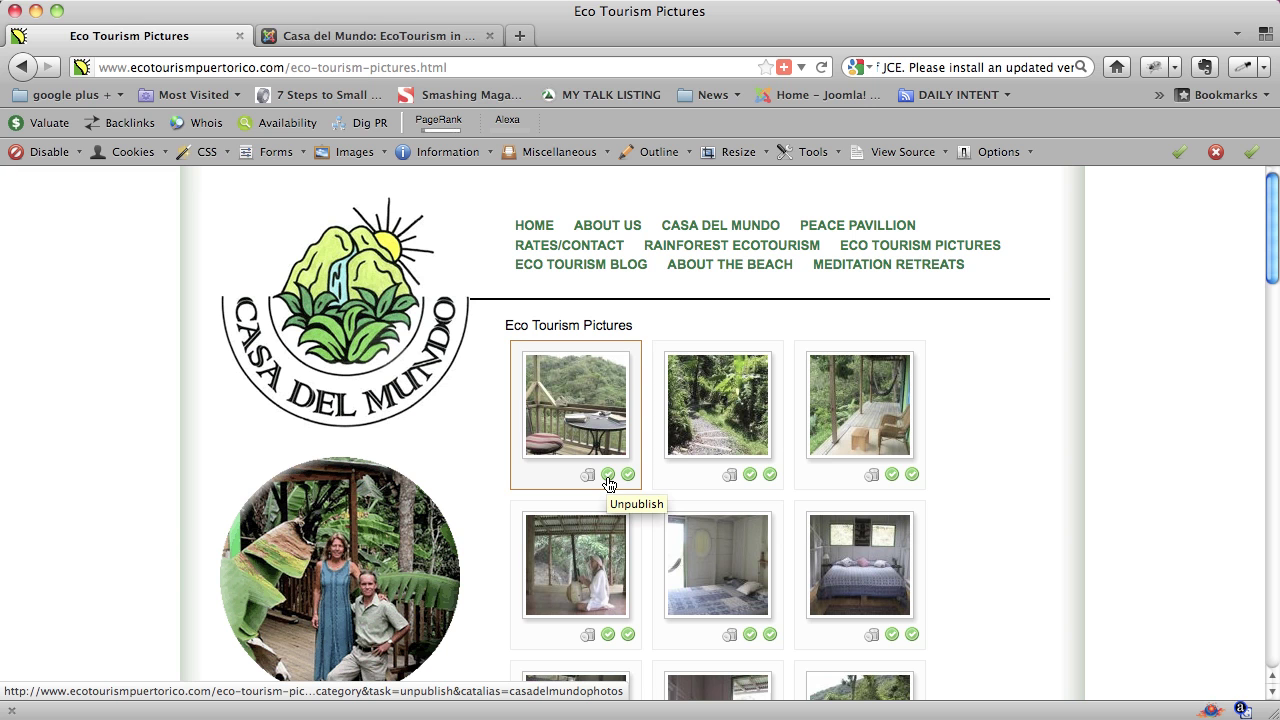
- Choose benji.JPG from the Desktop as the file in the upload form
scroll(648, 500, "down", 3)
scroll(648, 500, "down", 3)
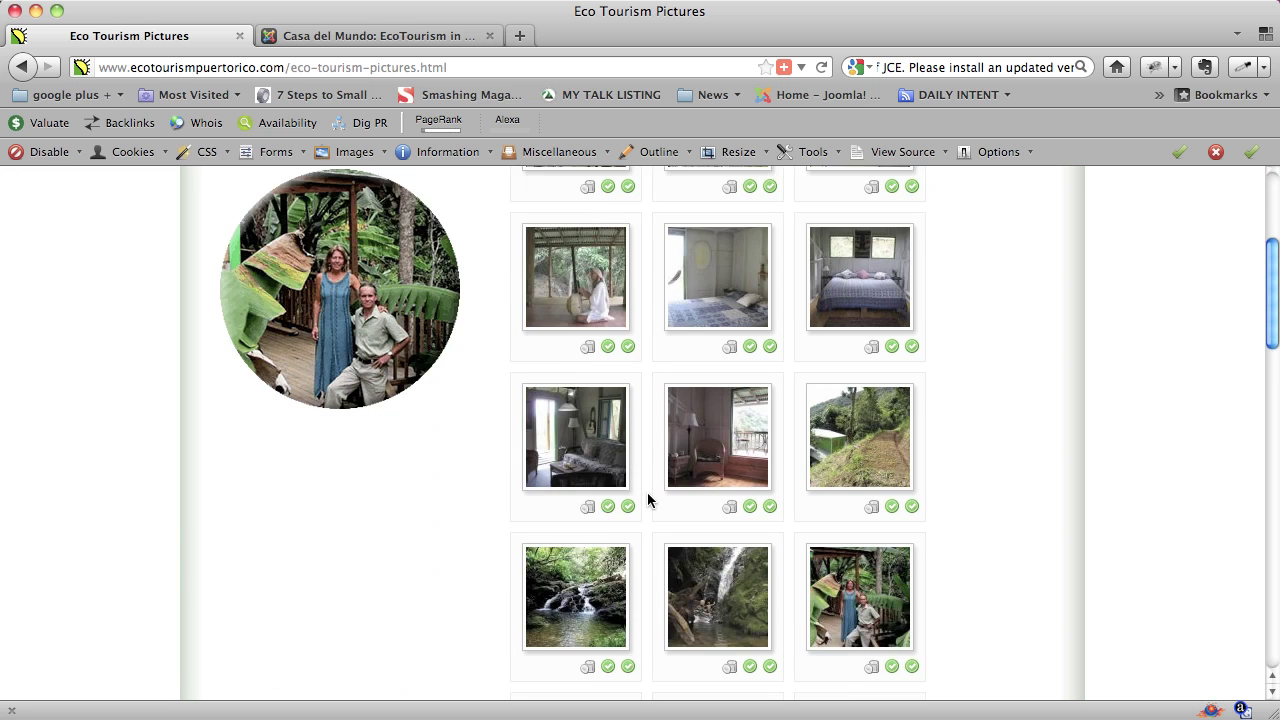
scroll(648, 500, "down", 3)
scroll(648, 500, "down", 4)
scroll(648, 500, "down", 2)
scroll(648, 500, "down", 3)
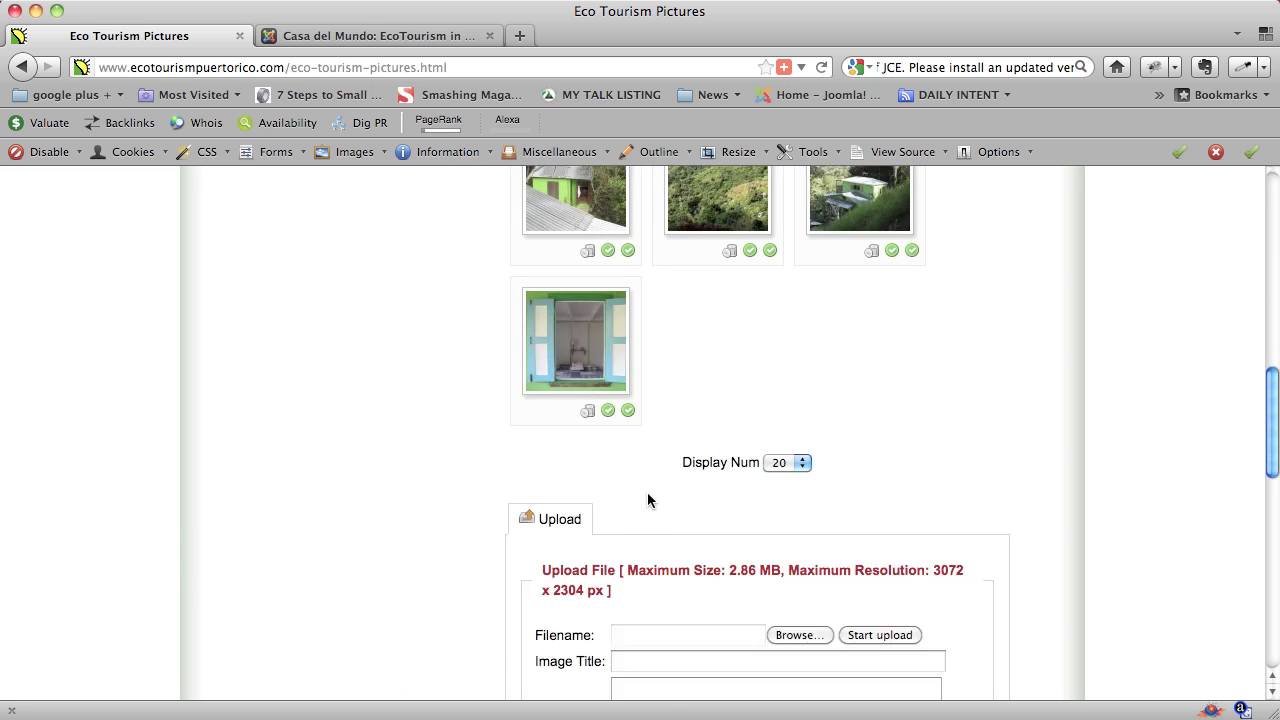
scroll(648, 500, "down", 2)
scroll(648, 495, "down", 2)
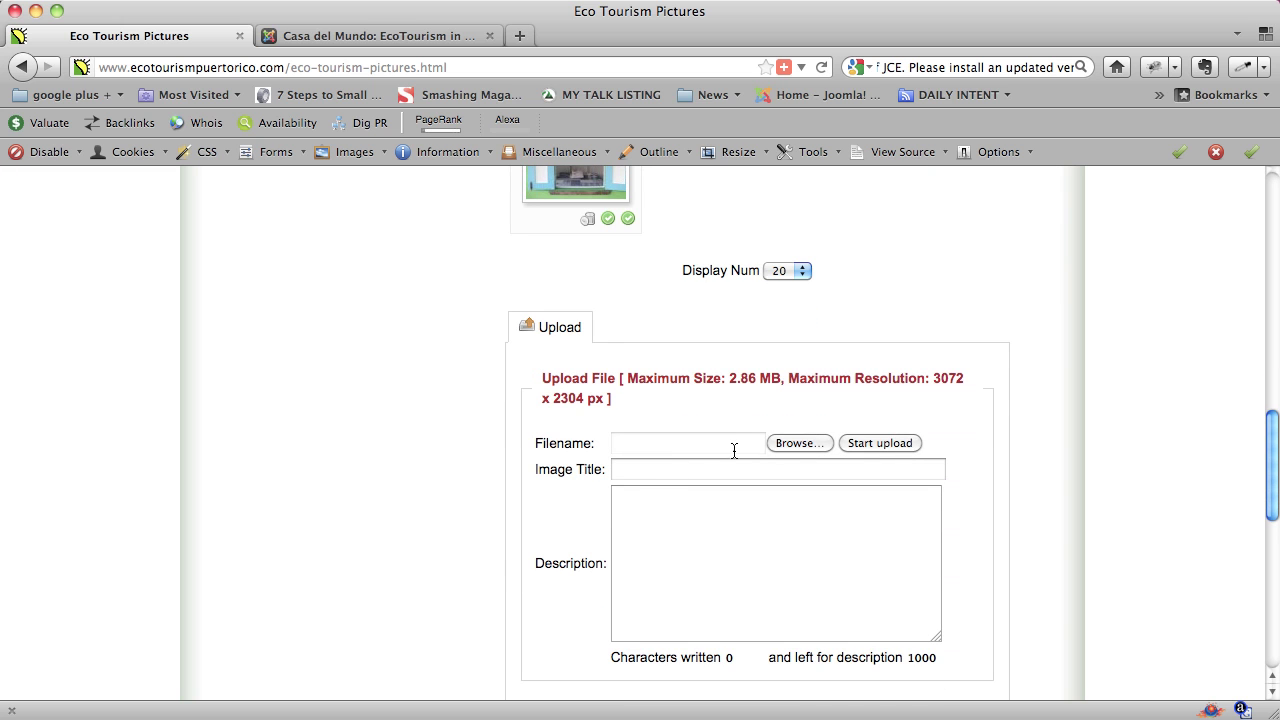
left_click(776, 441)
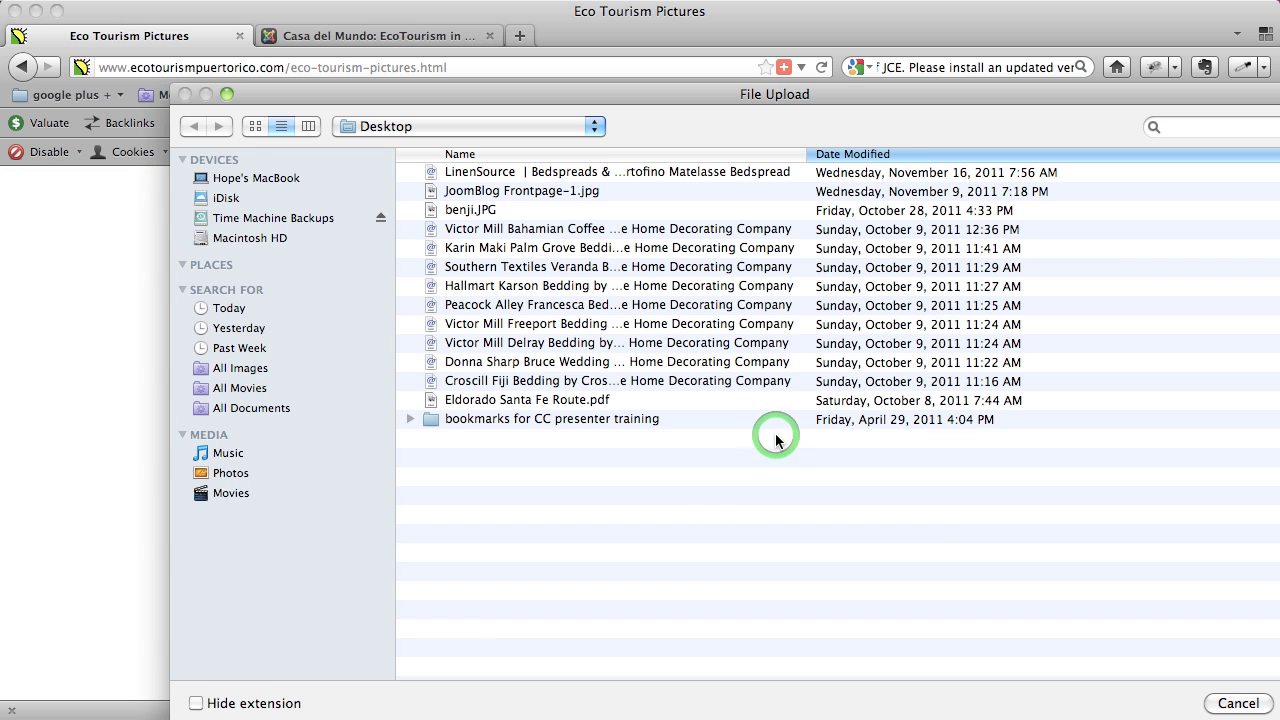
left_click(476, 211)
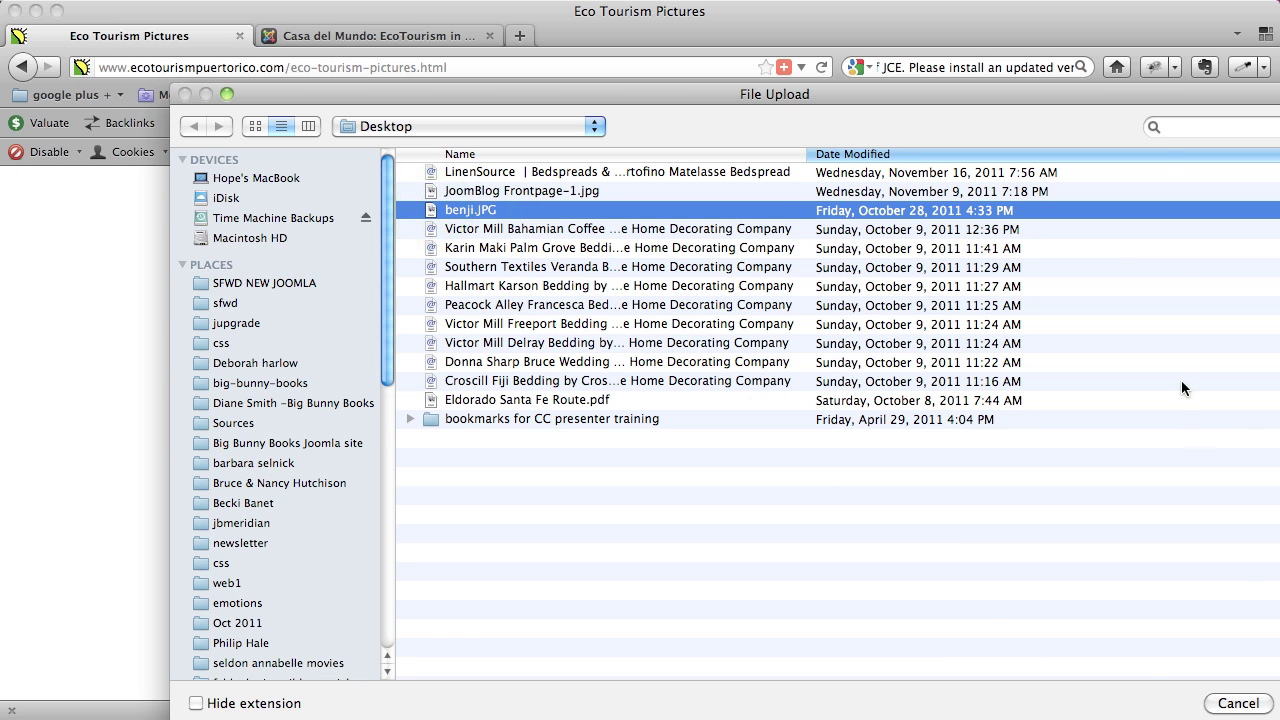
left_click_drag(1130, 91, 978, 36)
left_click(1171, 648)
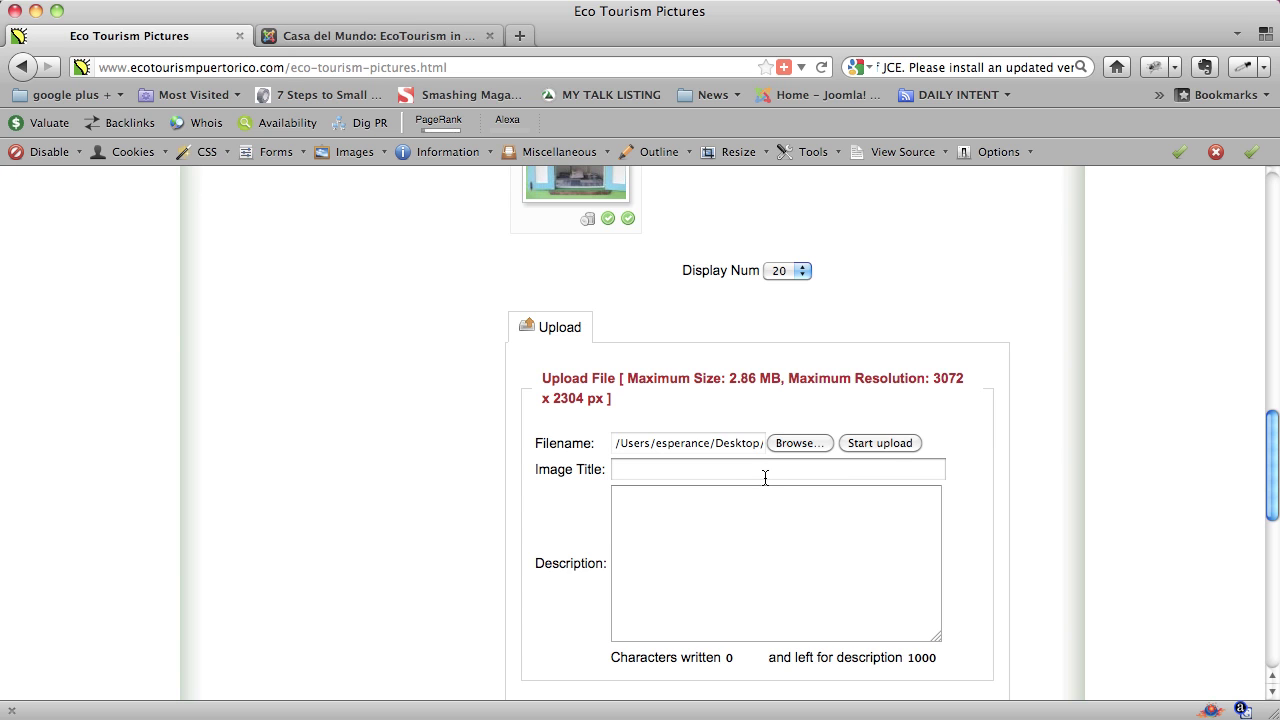
- Enter Benji as the image title
left_click(767, 471)
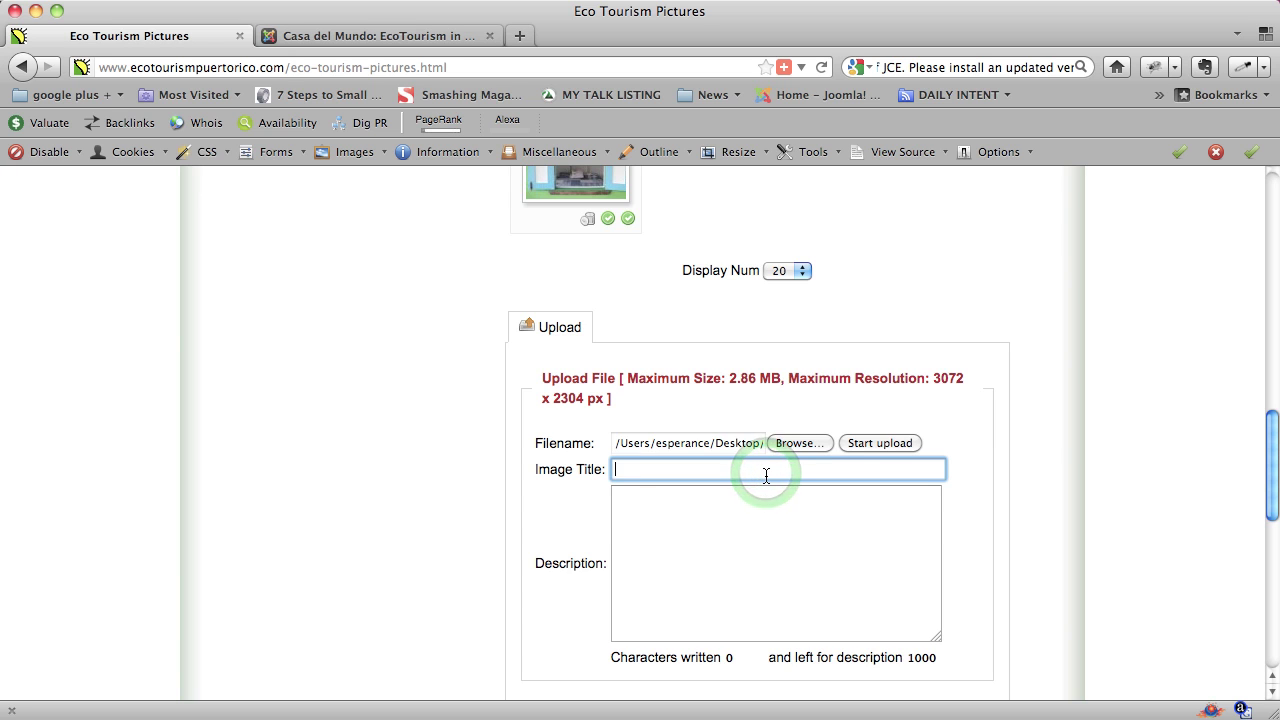
type("B")
key("Down")
key("Return")
scroll(847, 588, "up", 5)
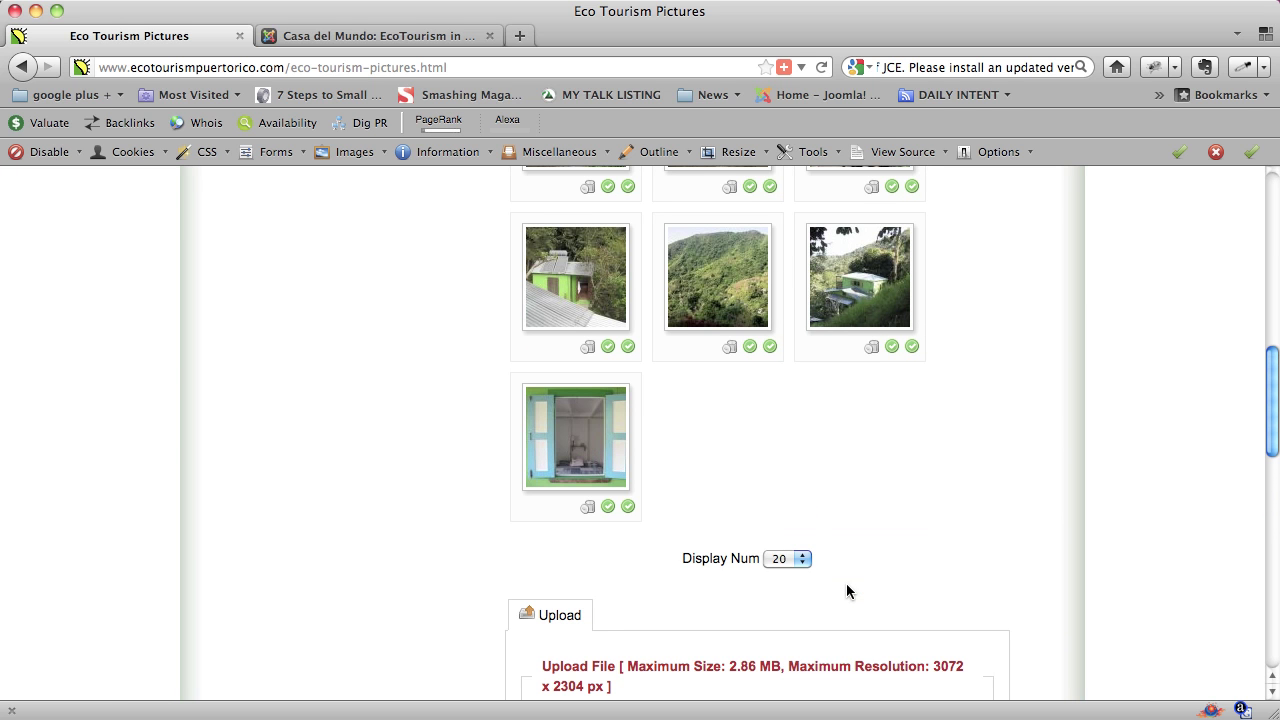
- Re-select benji.JPG from the Desktop as the file to upload
scroll(846, 585, "down", 3)
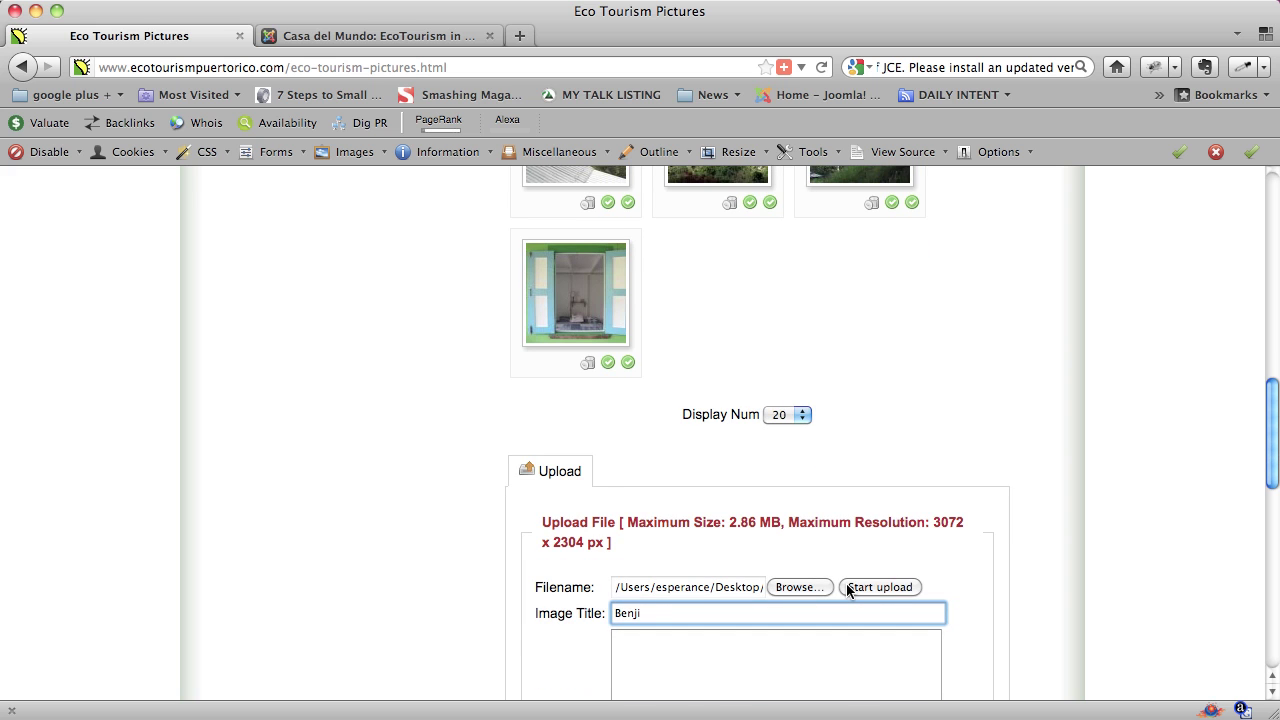
scroll(846, 588, "up", 1)
scroll(846, 588, "up", 2)
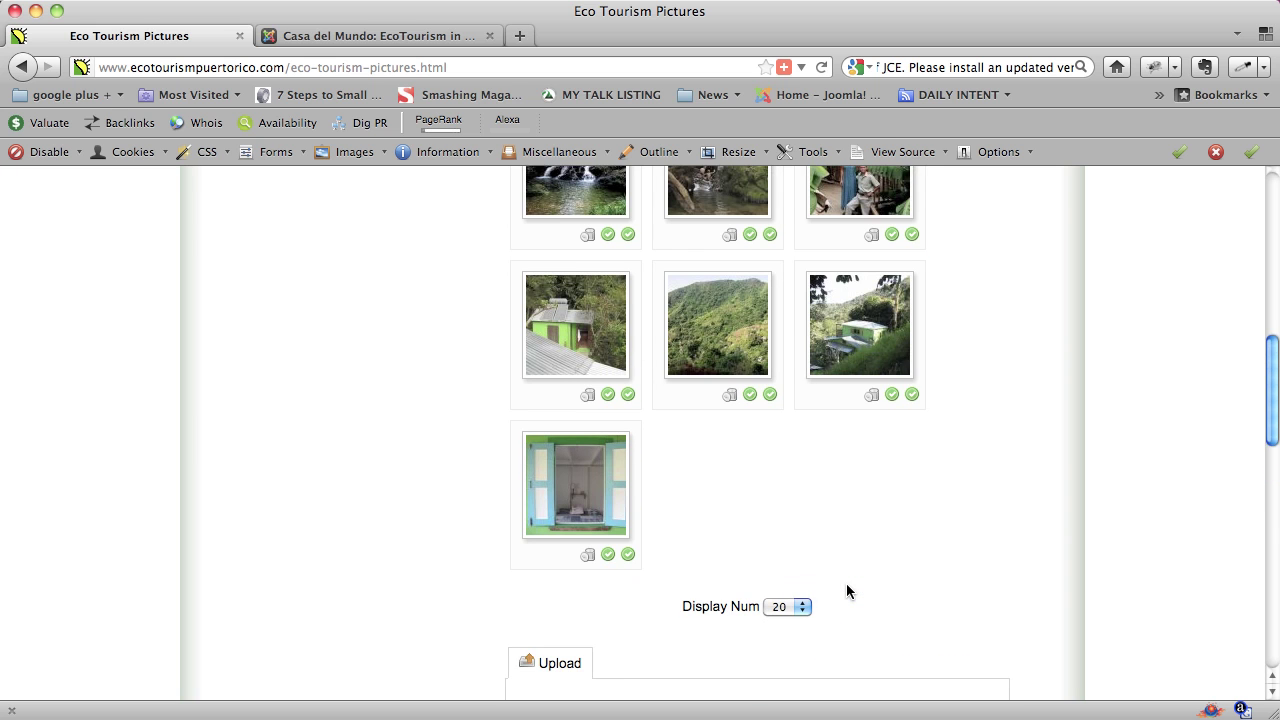
scroll(846, 588, "up", 2)
scroll(846, 588, "up", 1)
scroll(846, 590, "down", 5)
scroll(846, 590, "down", 1)
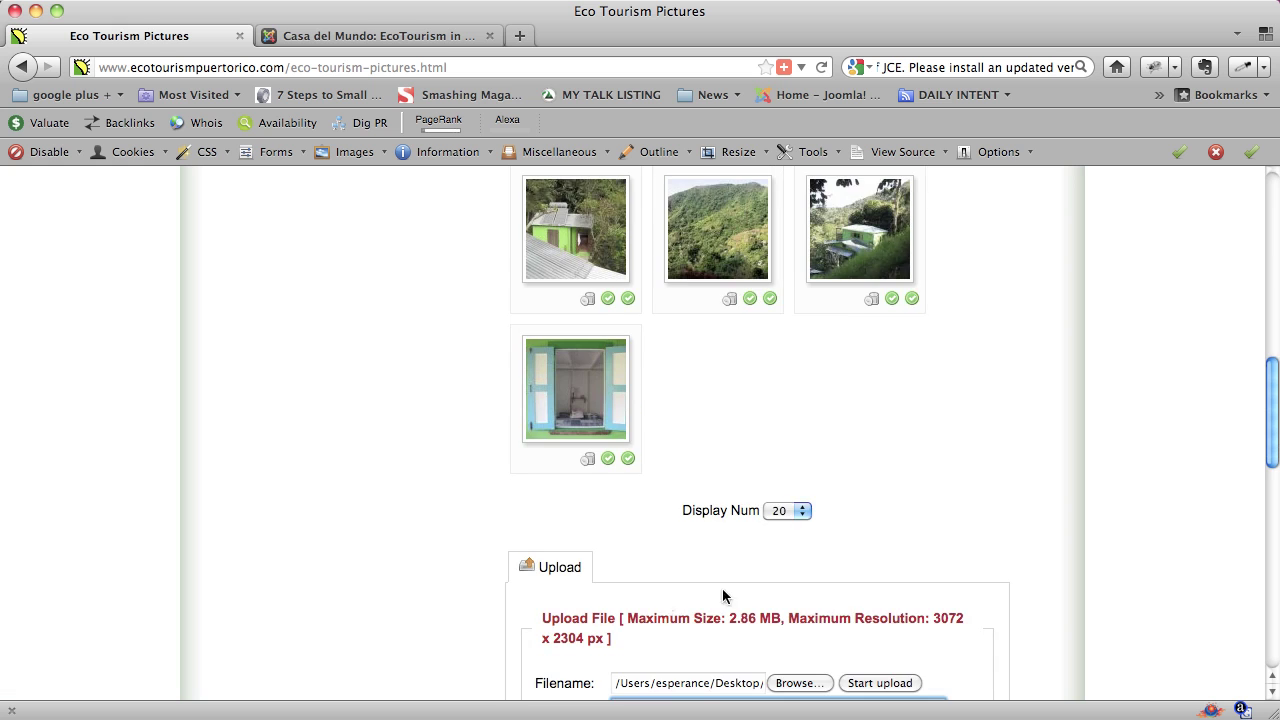
scroll(722, 590, "down", 1)
scroll(680, 617, "down", 1)
left_click(770, 587)
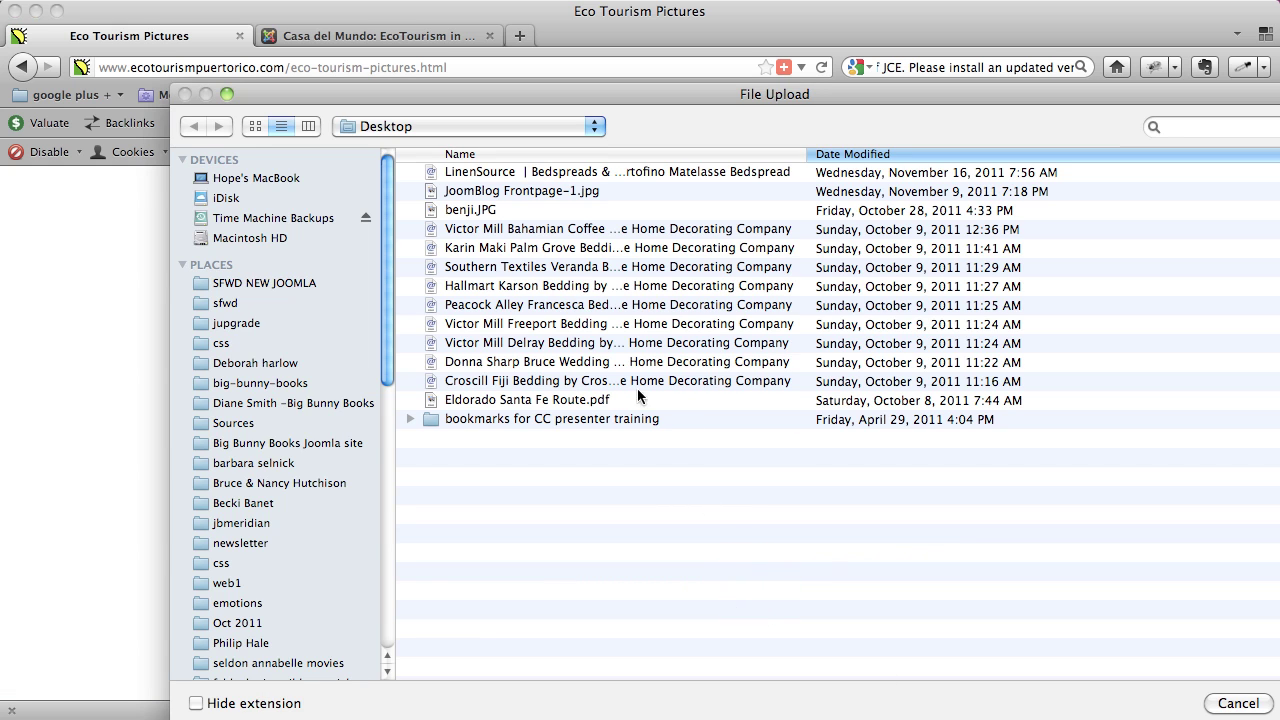
left_click(453, 212)
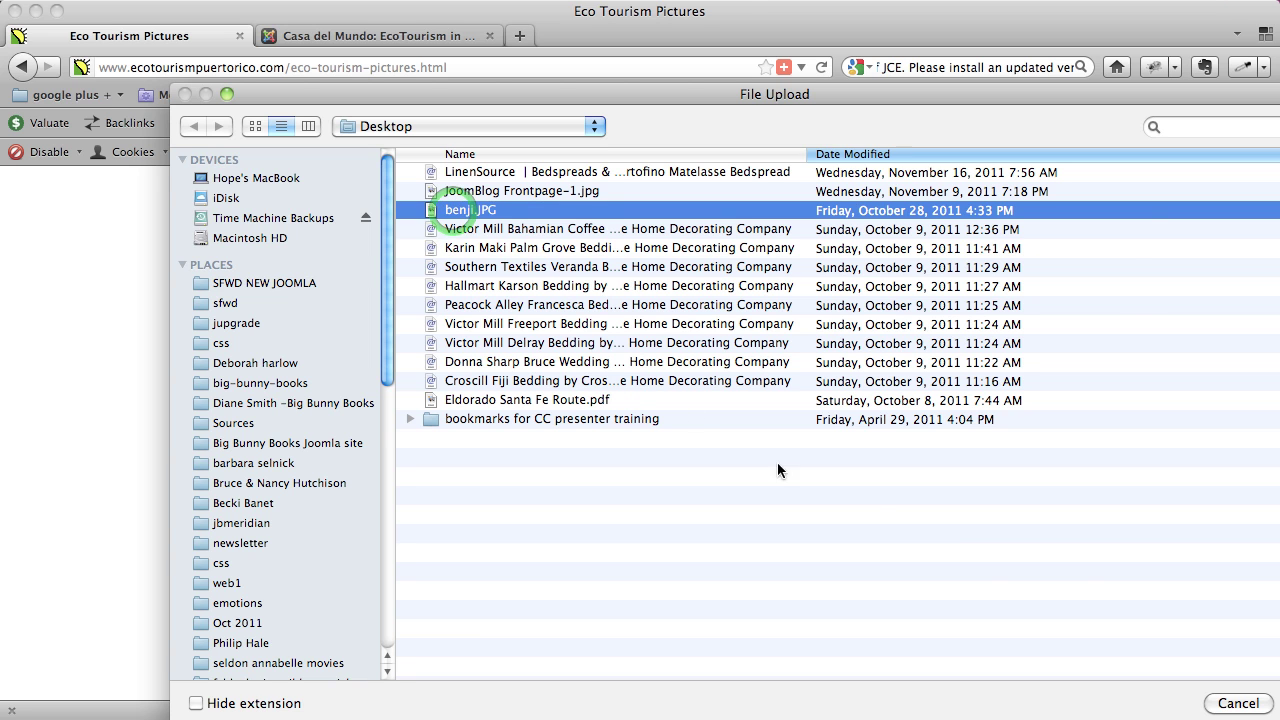
left_click_drag(1146, 90, 1015, 28)
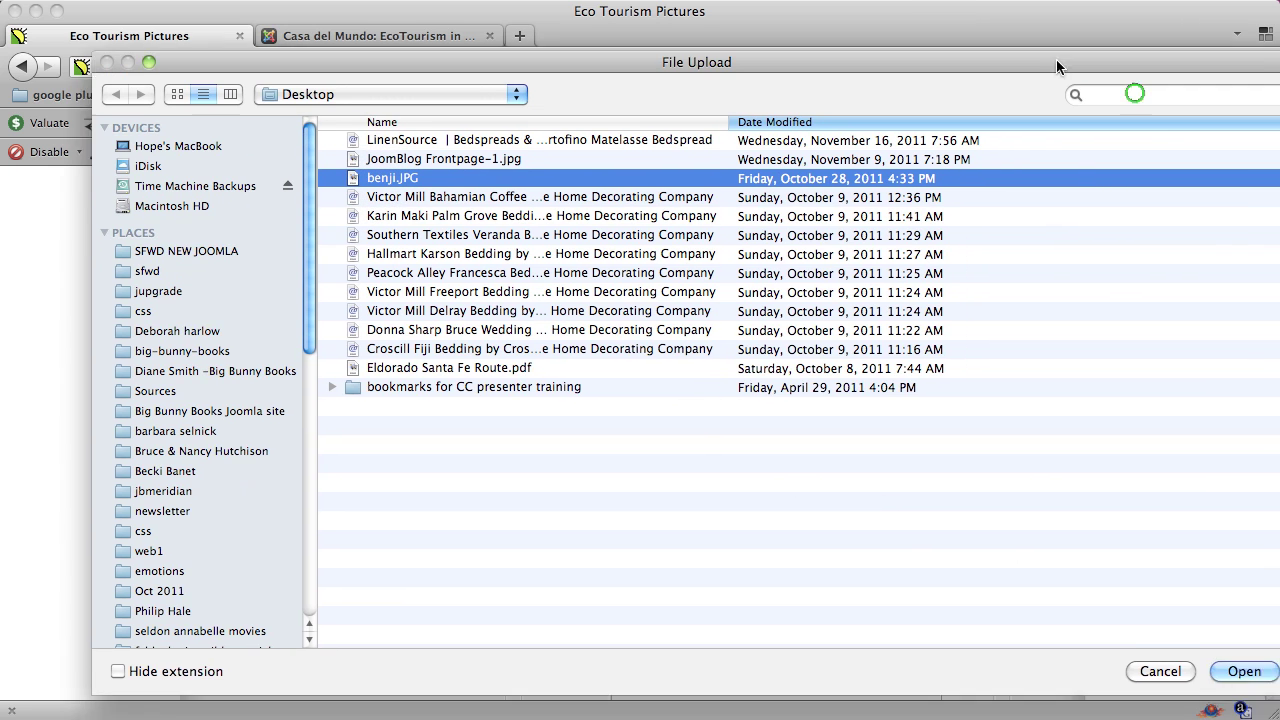
left_click(1168, 640)
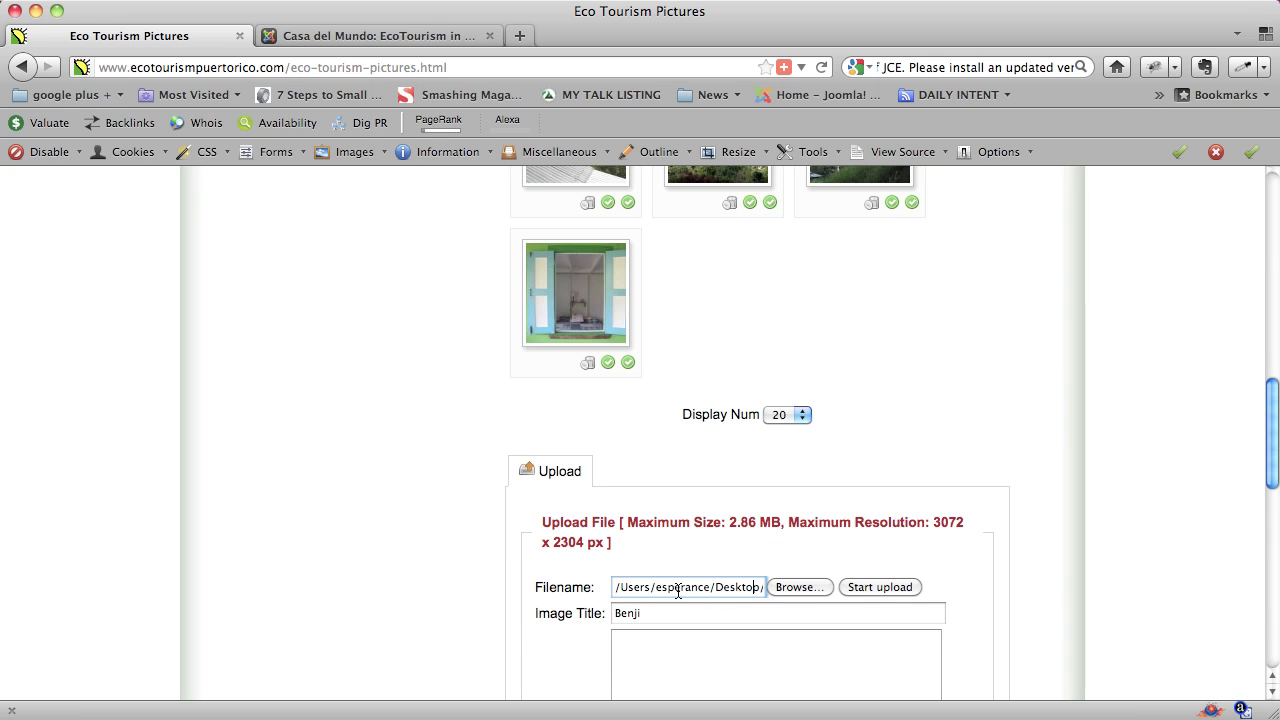
- Check the Benji title and start uploading the photo
double_click(674, 613)
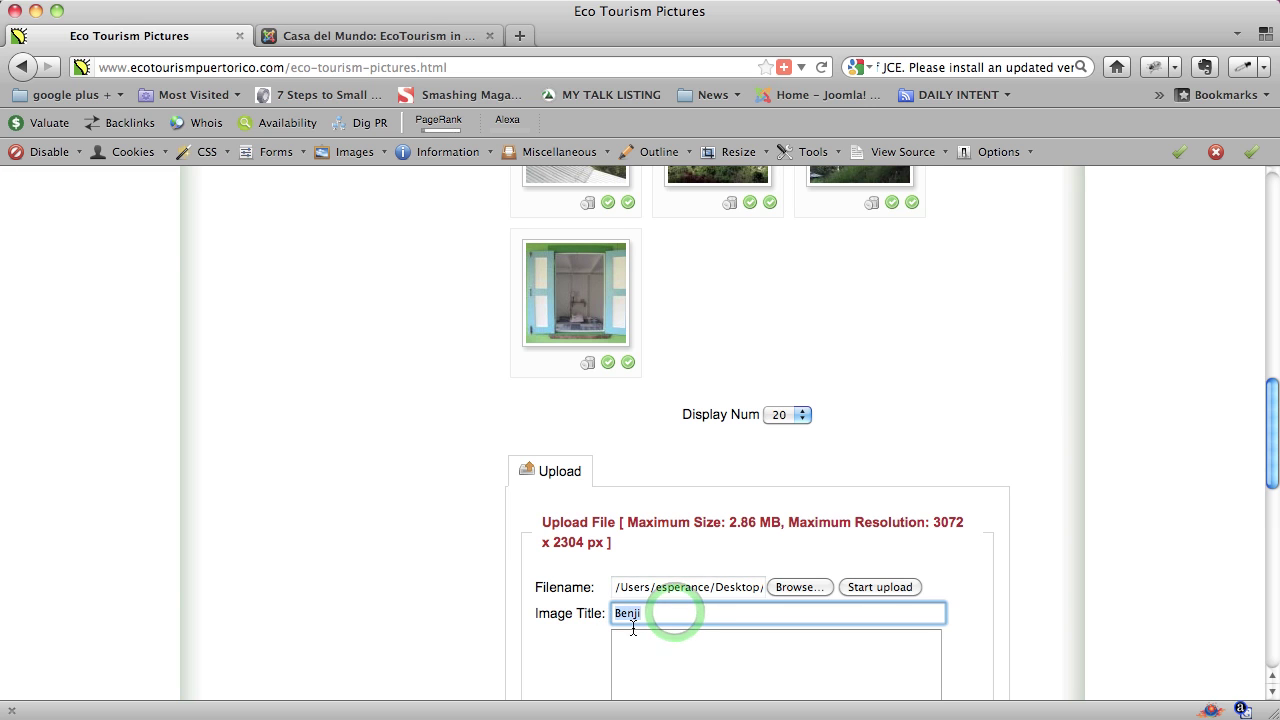
left_click(697, 656)
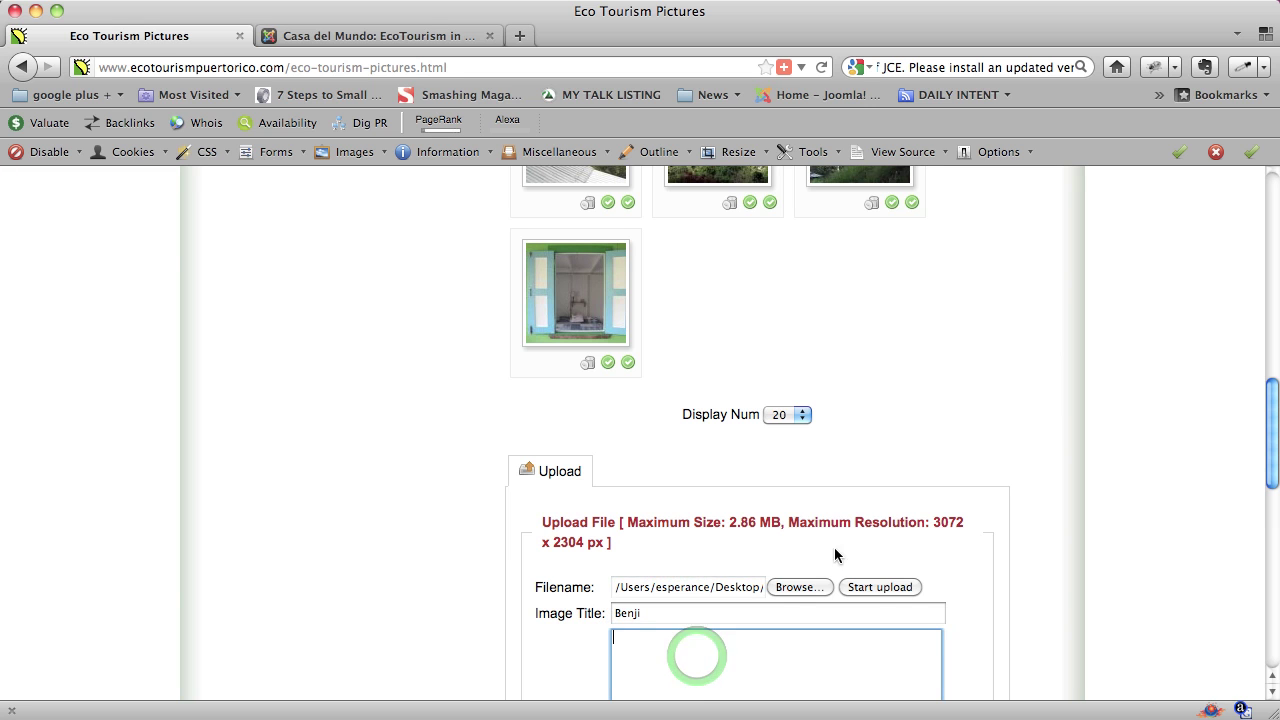
left_click(871, 588)
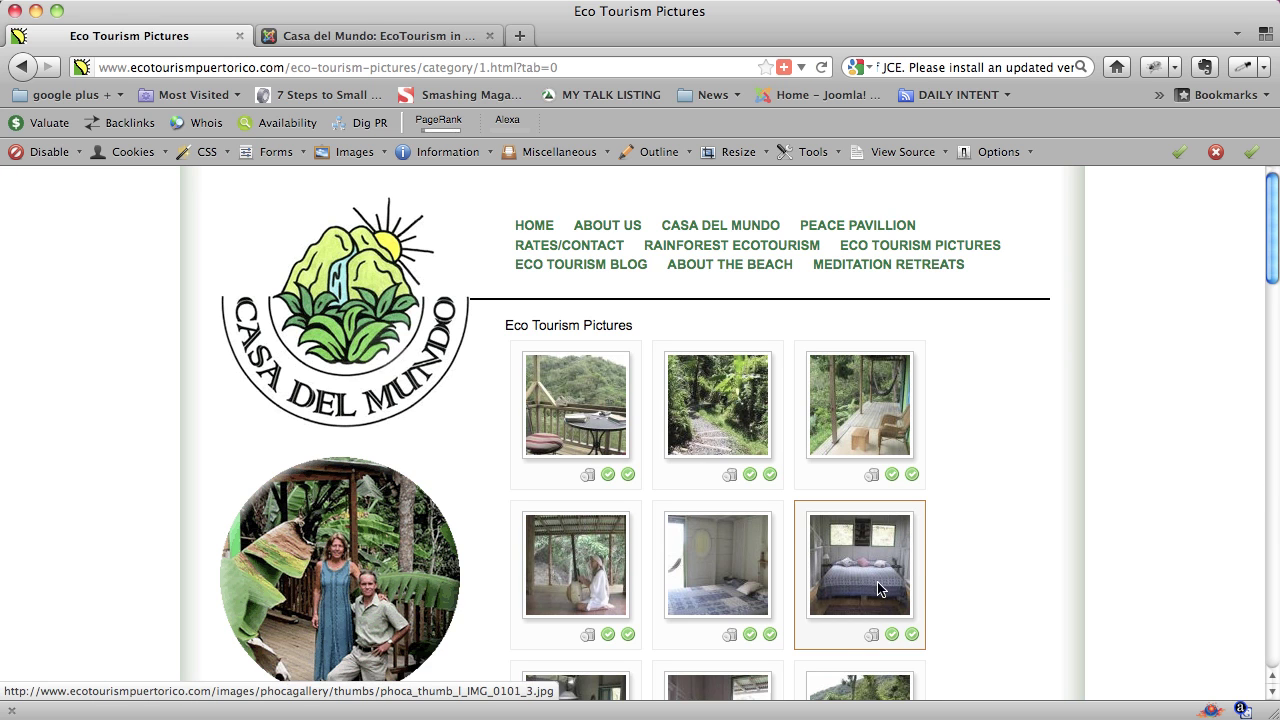
- Preview the new Benji piano thumbnail full size at the end of the grid, then close it
scroll(977, 481, "down", 3)
scroll(977, 481, "down", 5)
scroll(977, 481, "down", 3)
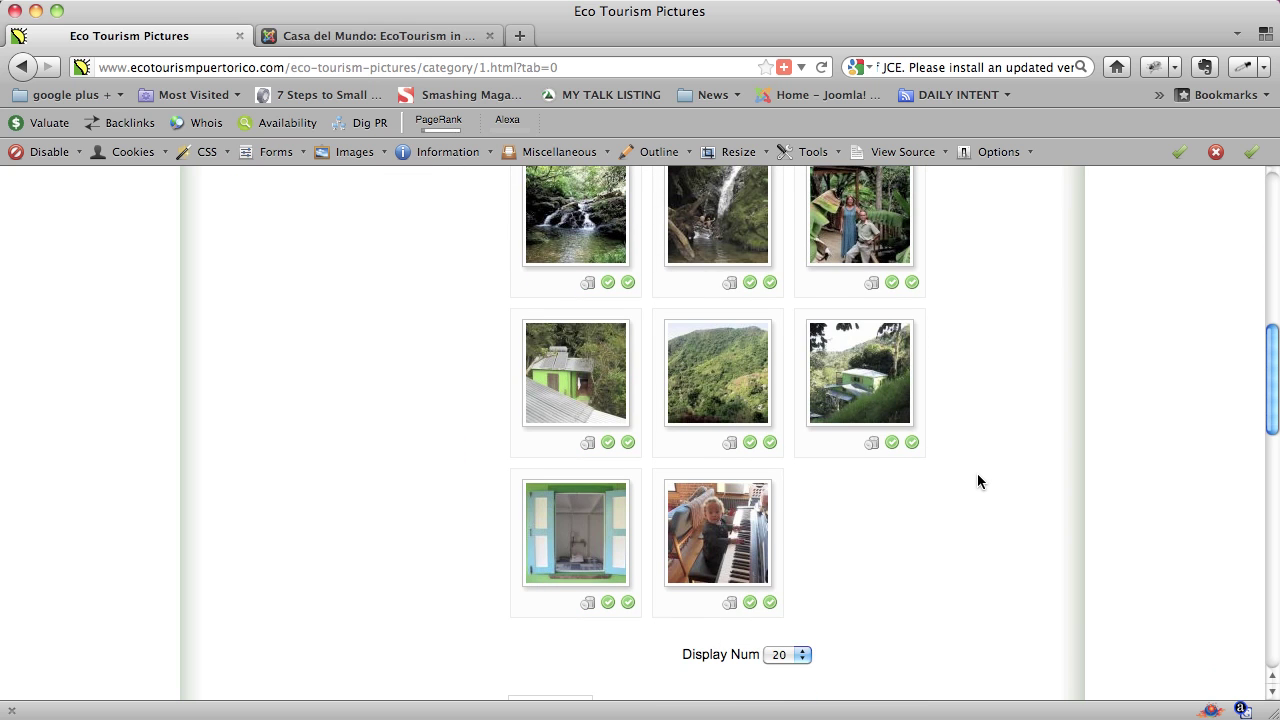
left_click(732, 530)
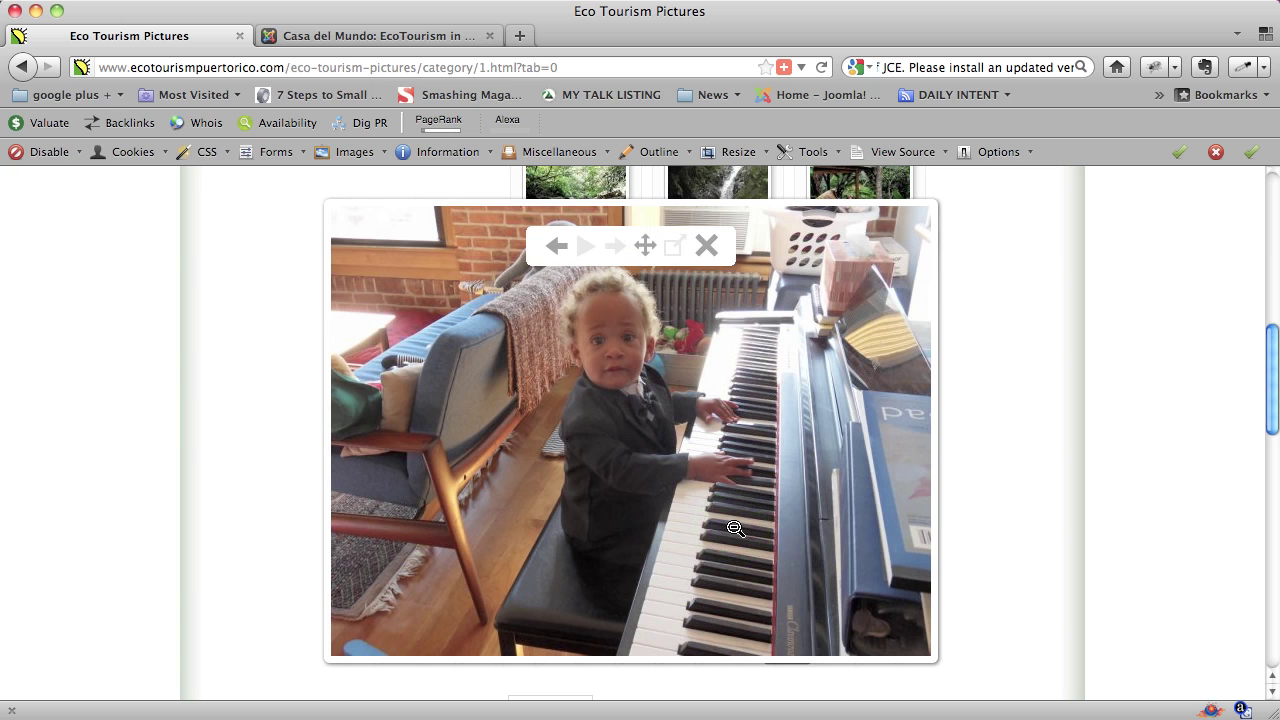
left_click(706, 245)
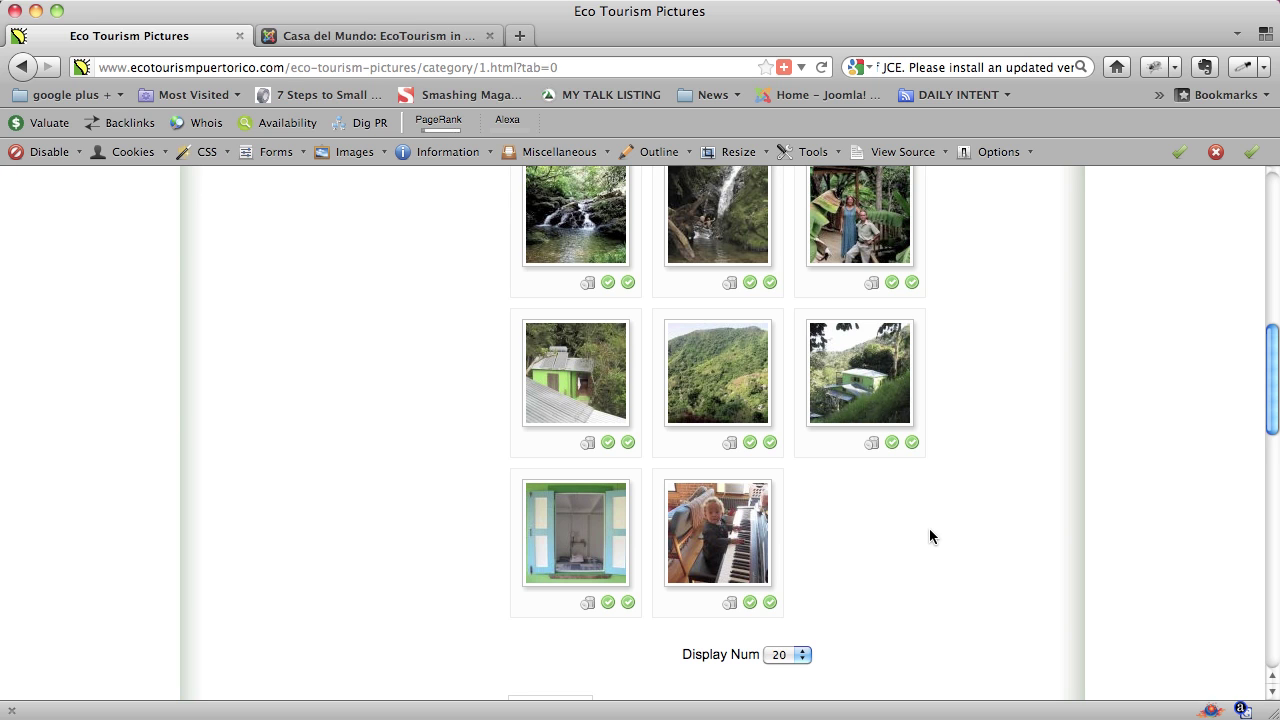
scroll(929, 535, "down", 5)
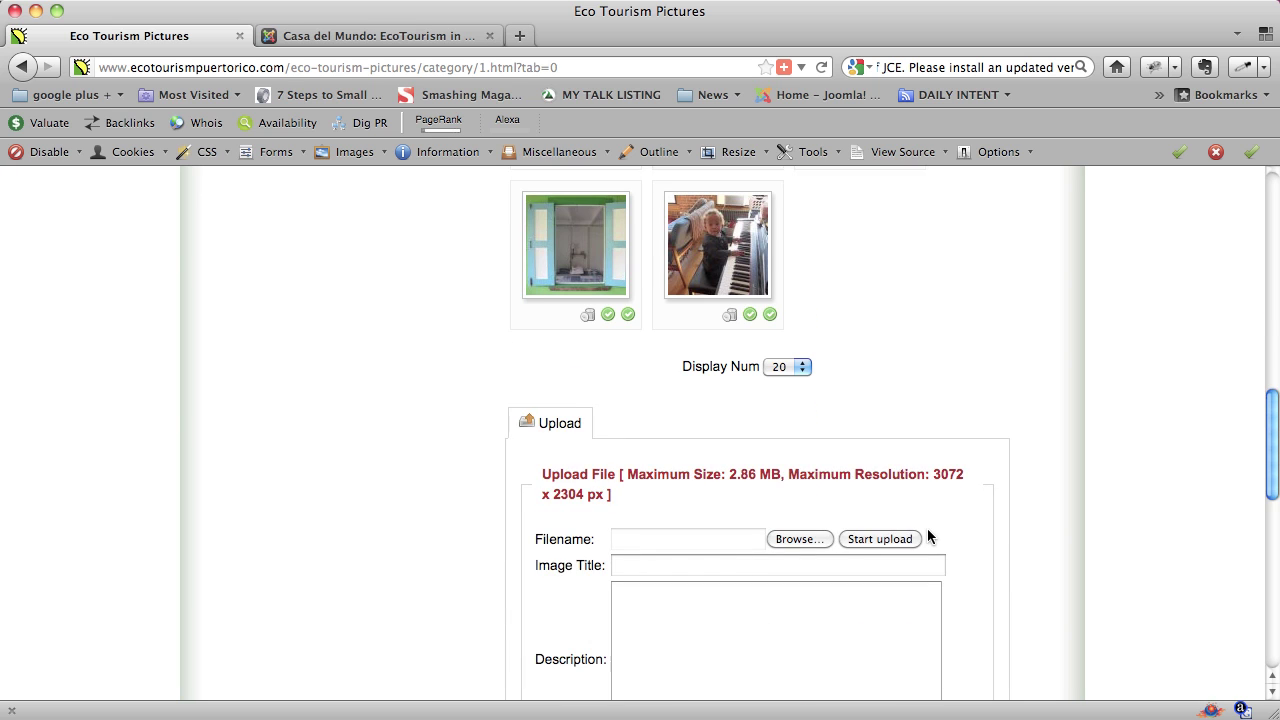
left_click_drag(731, 476, 781, 477)
left_click(731, 476)
left_click_drag(731, 476, 779, 478)
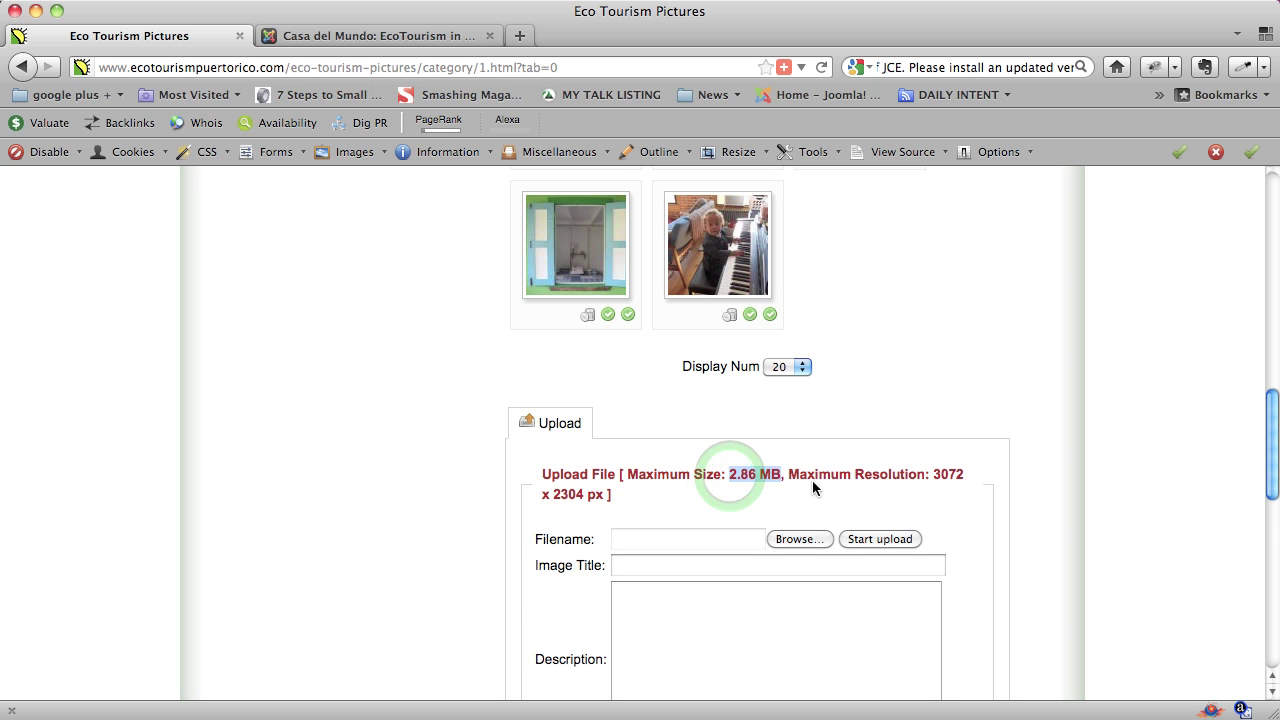
scroll(812, 480, "up", 3)
scroll(813, 481, "down", 3)
scroll(813, 481, "up", 4)
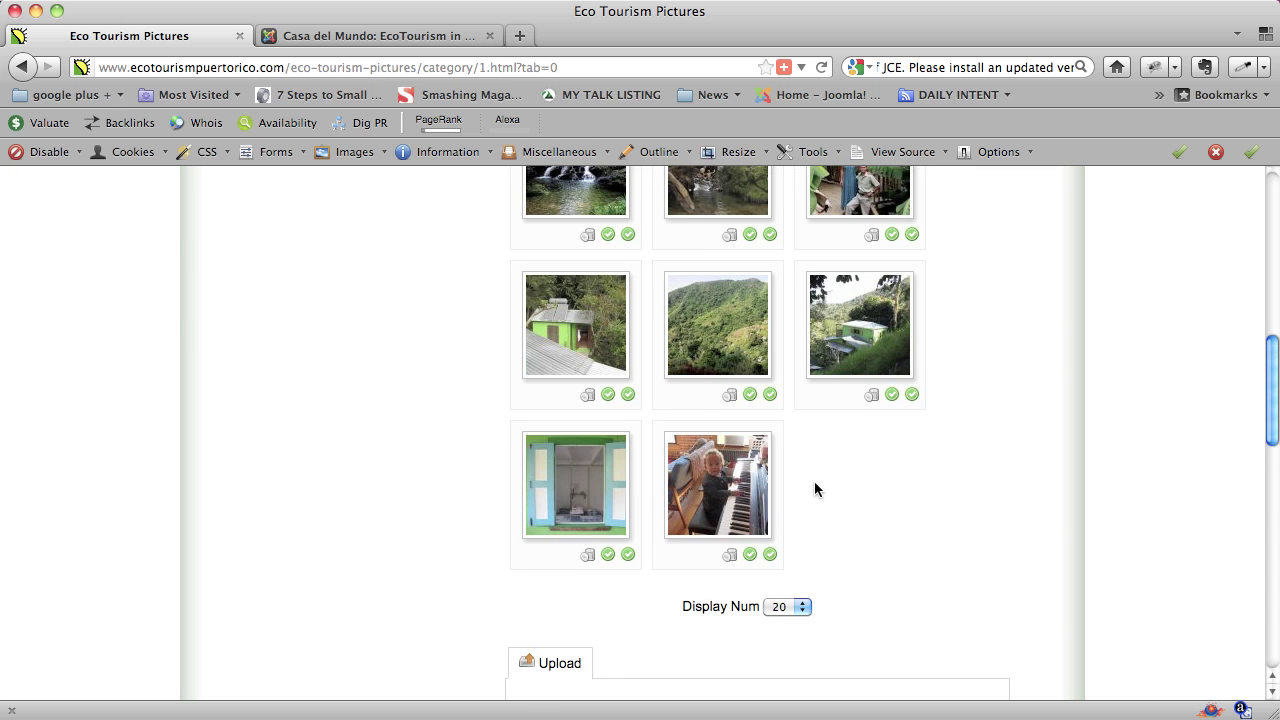
- Delete and confirm removal of the Benji photo, then open the footer's logout link
left_click(730, 556)
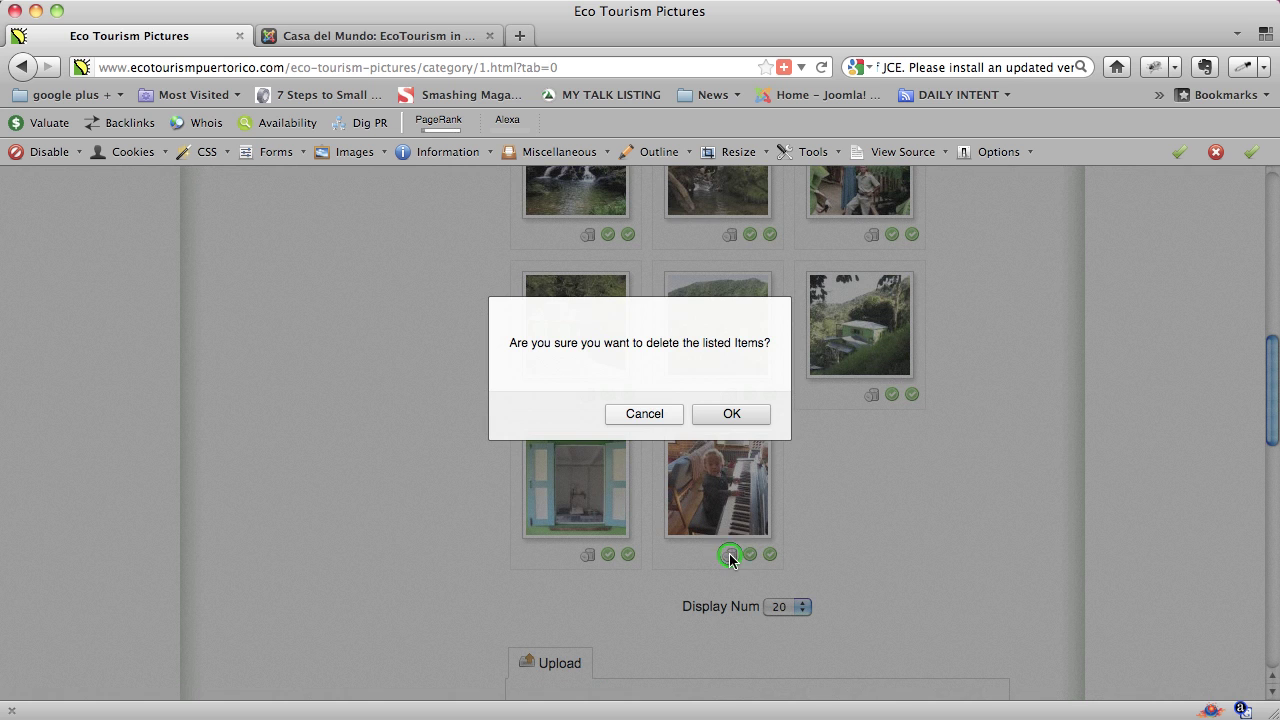
left_click(727, 415)
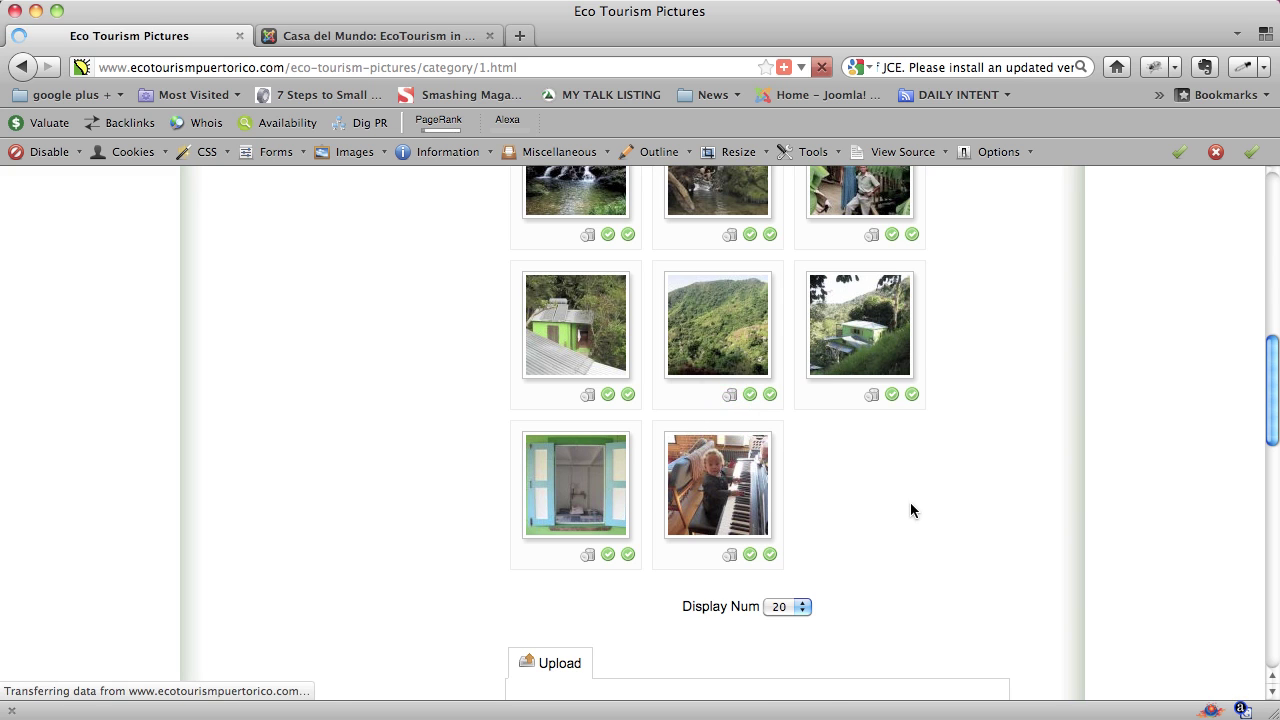
scroll(910, 511, "down", 3)
scroll(910, 510, "down", 5)
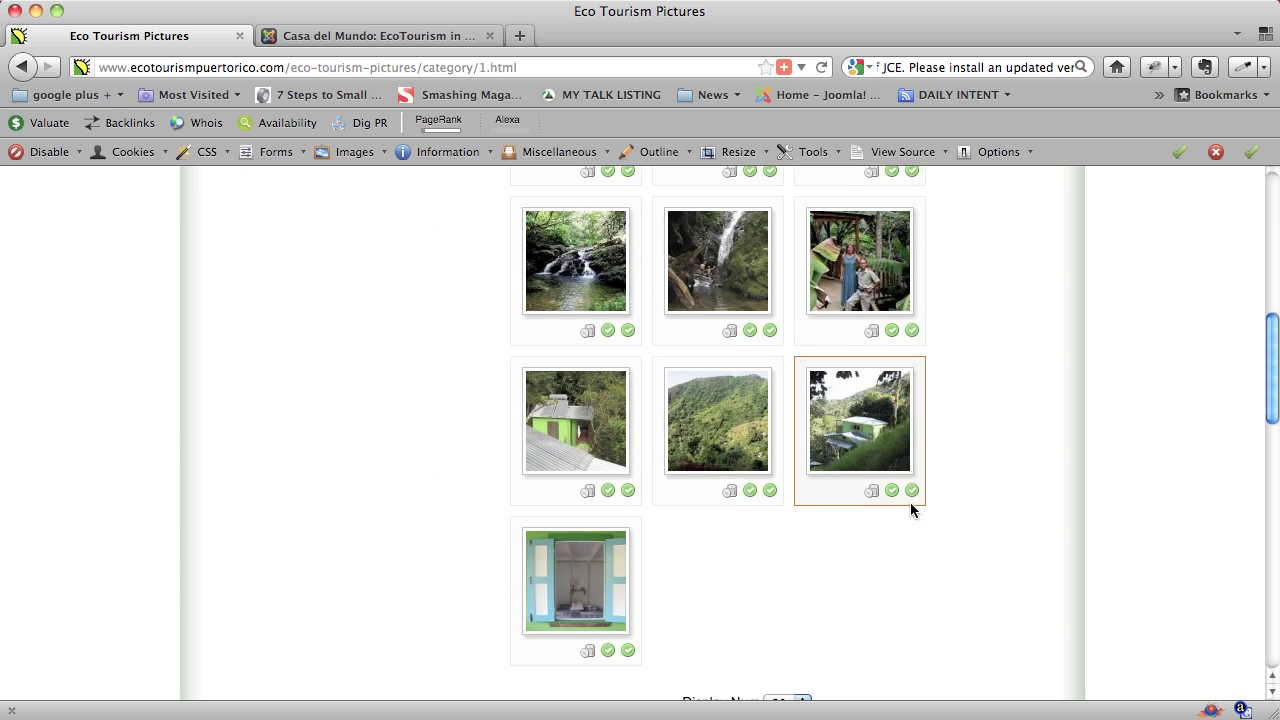
scroll(910, 505, "down", 2)
scroll(910, 502, "down", 6)
scroll(910, 502, "down", 2)
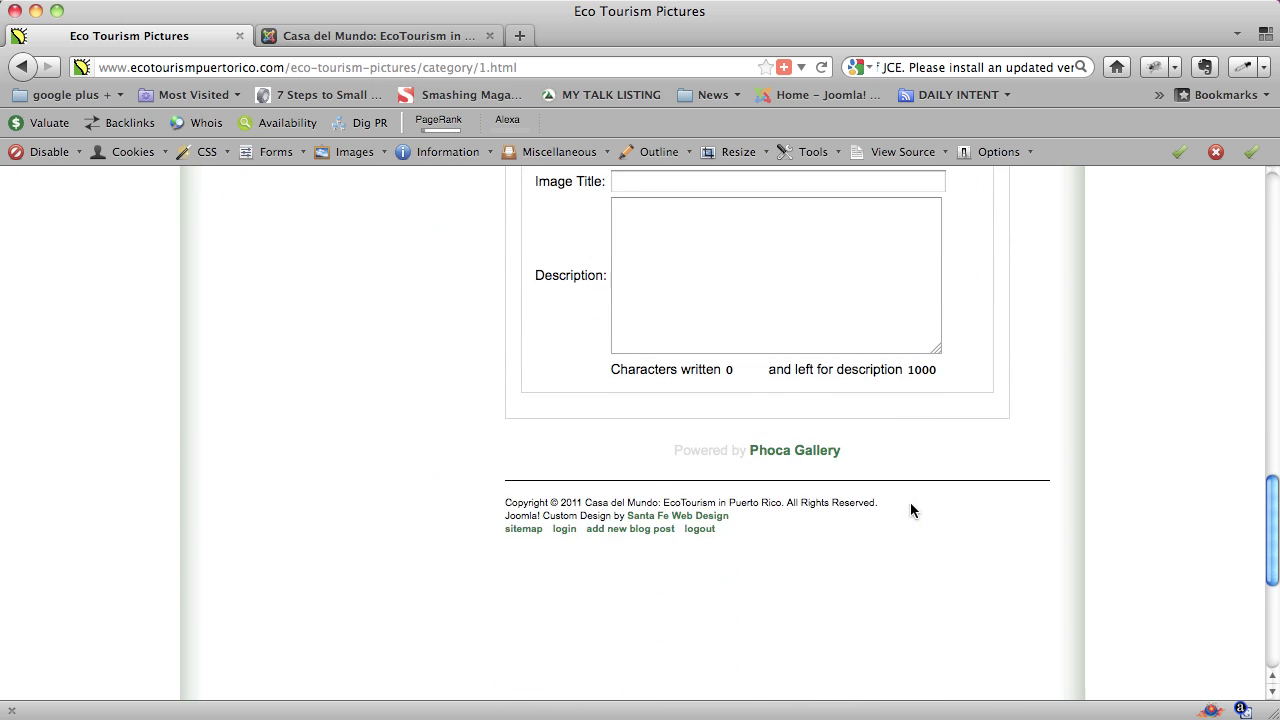
left_click(700, 530)
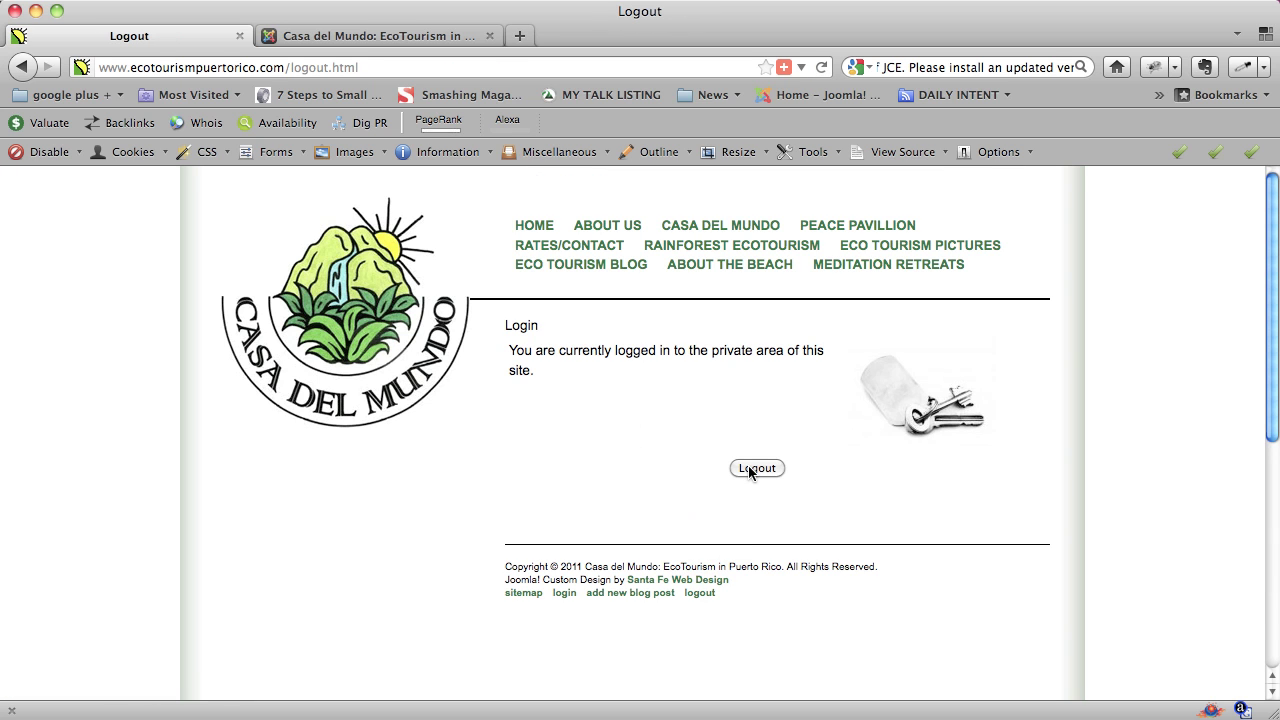
- Log out and browse Eco Tourism Pictures as a visitor, photos without admin icons
left_click(749, 470)
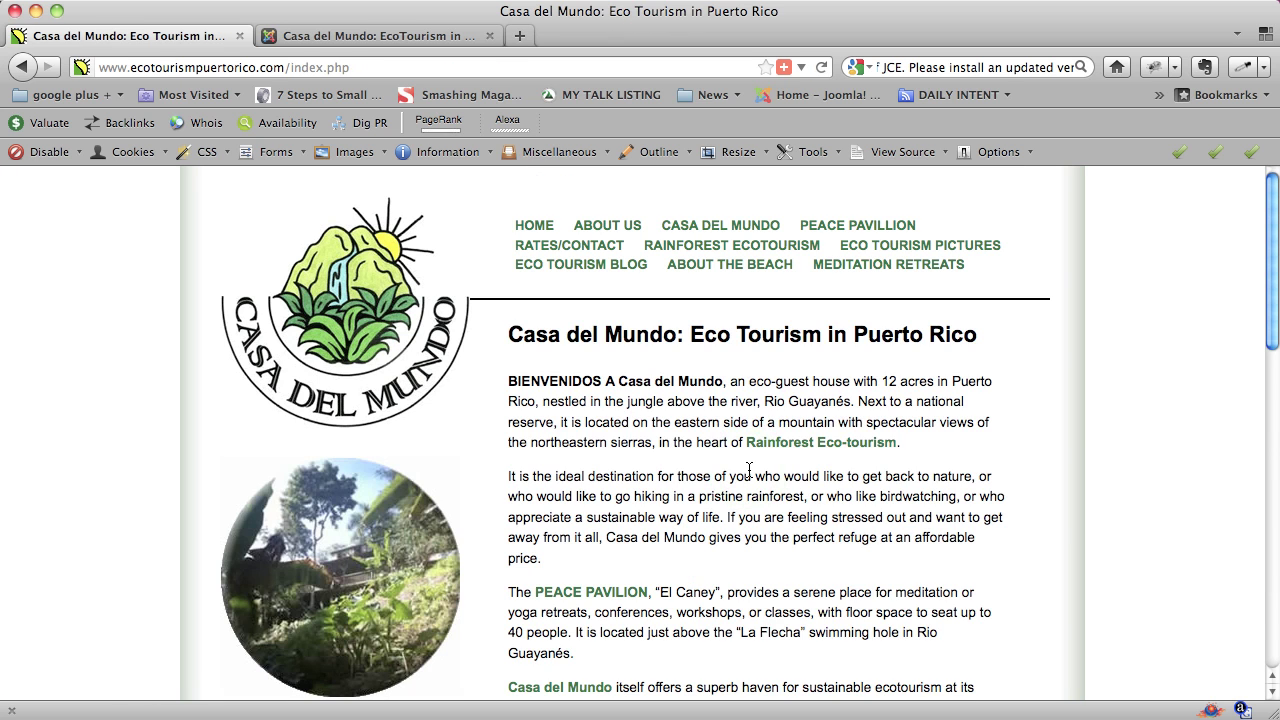
left_click(893, 246)
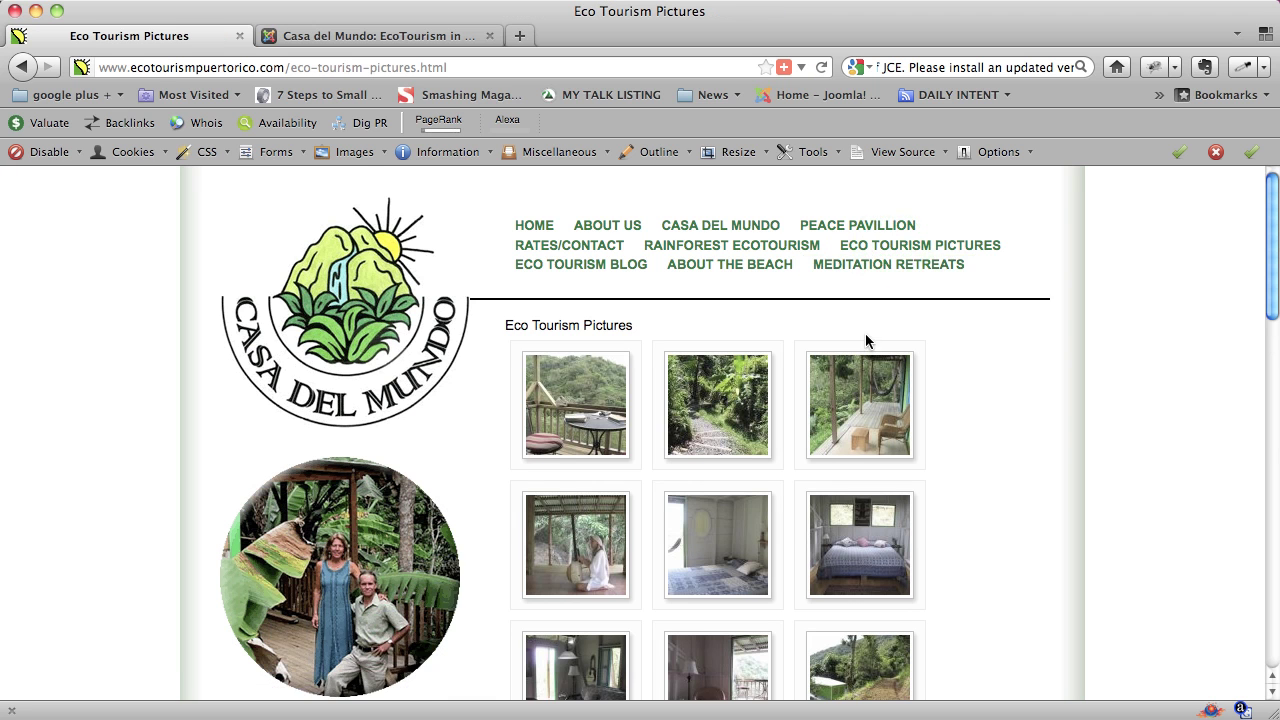
scroll(866, 337, "down", 1)
scroll(868, 338, "down", 3)
scroll(851, 405, "down", 3)
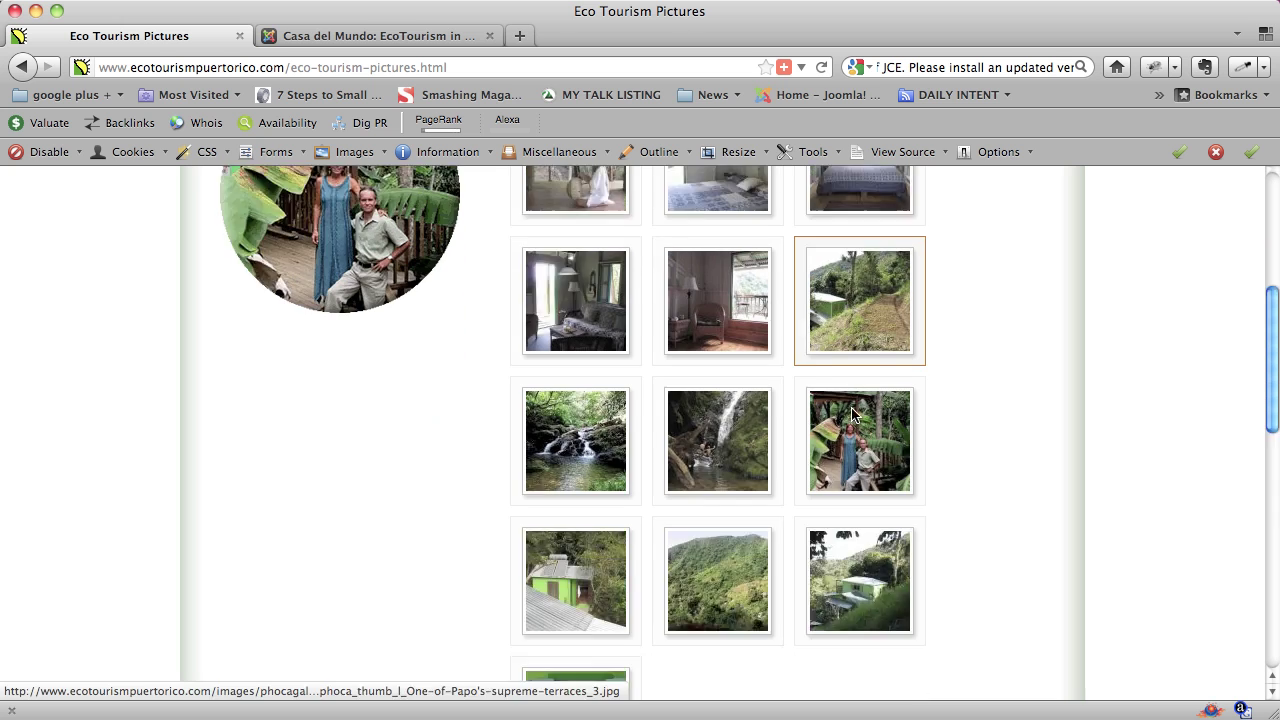
scroll(851, 407, "down", 6)
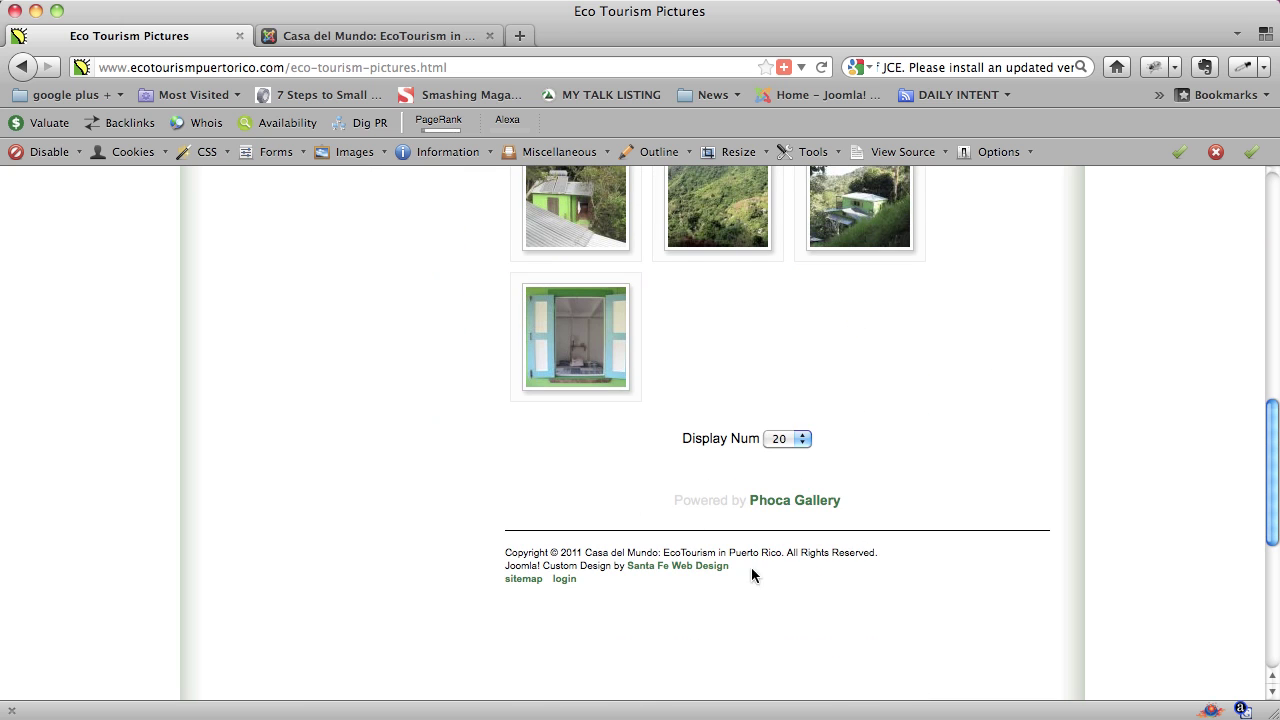
scroll(794, 414, "up", 8)
scroll(794, 414, "up", 5)
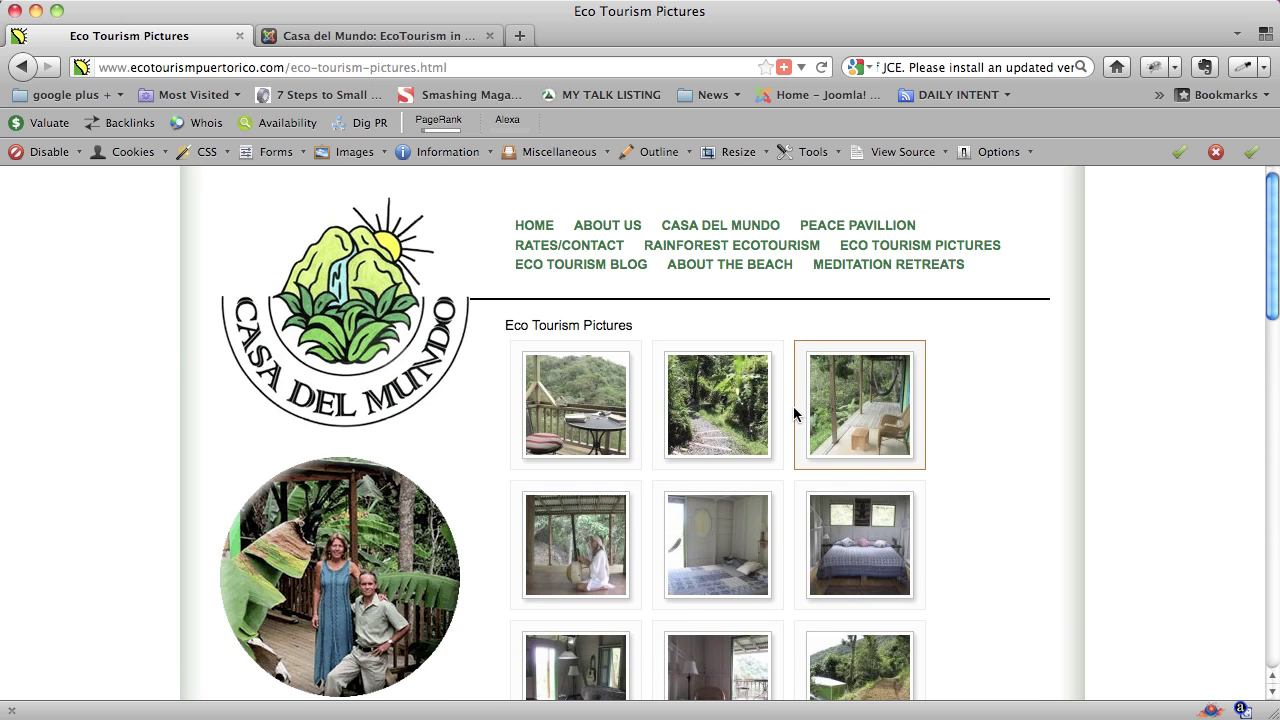